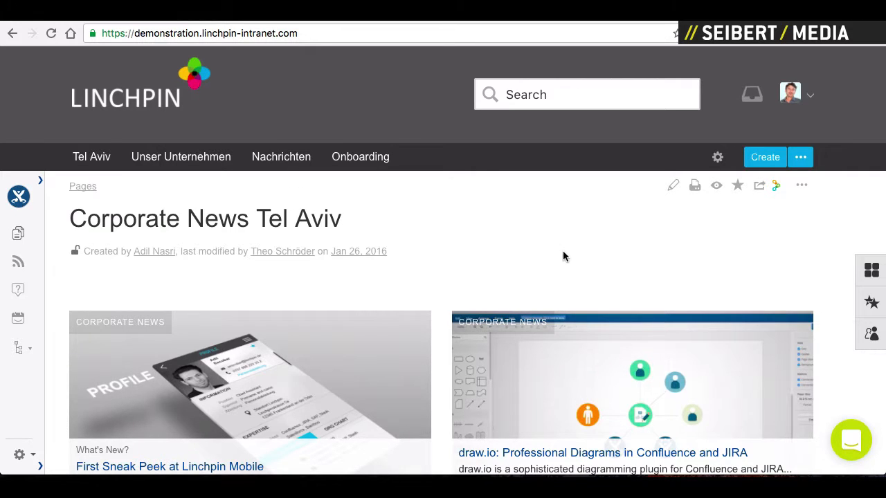
- Log out through the account menu, sign back in, and dismiss the 1Password save prompt
click(810, 95)
click(692, 386)
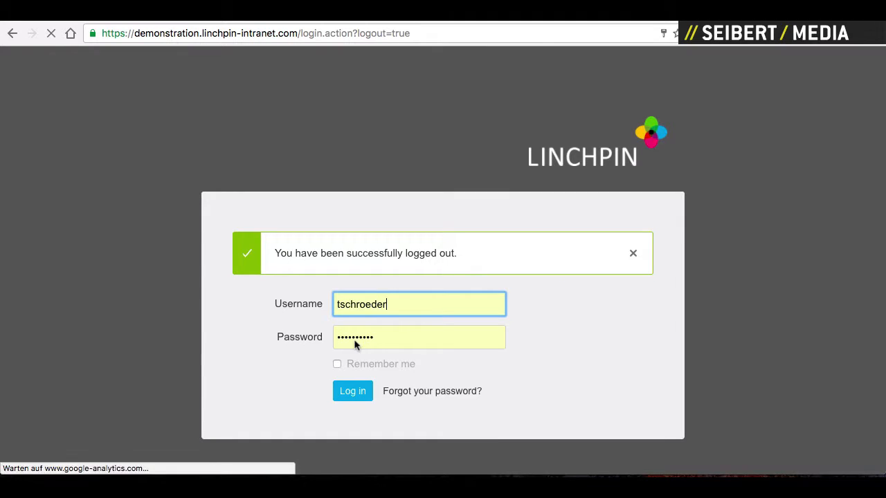
click(350, 392)
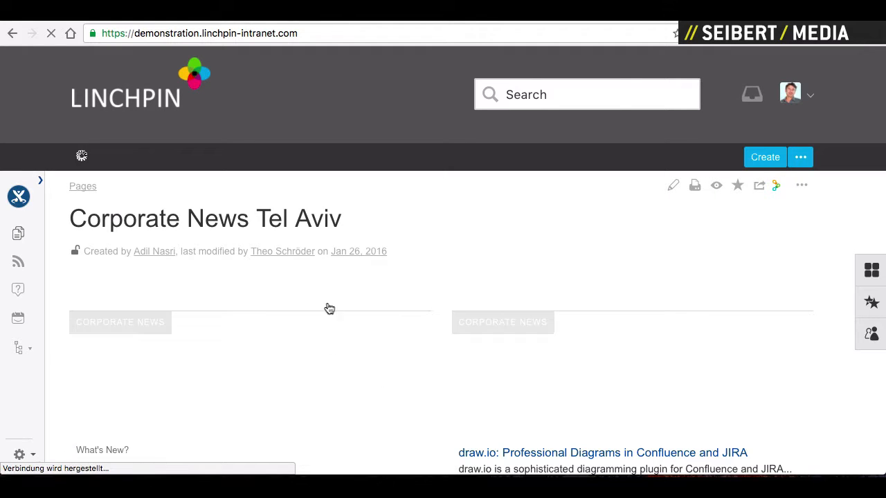
click(450, 233)
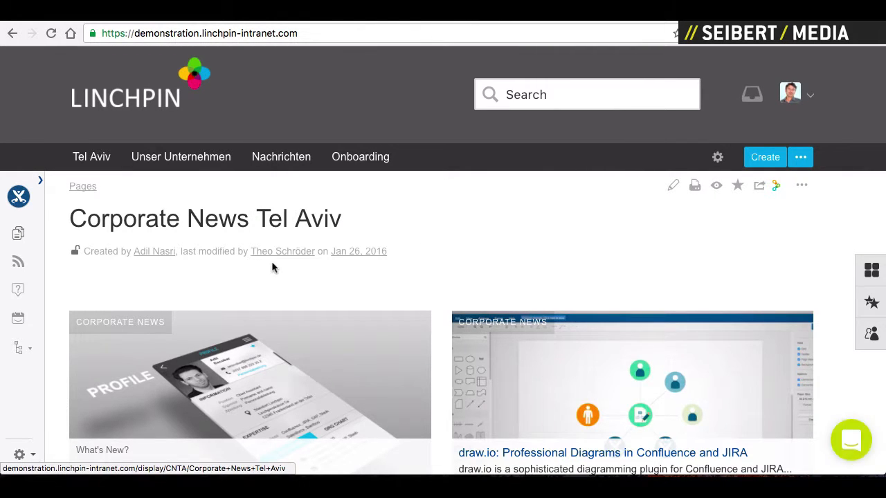
scroll(273, 266, down, 5)
scroll(273, 265, up, 5)
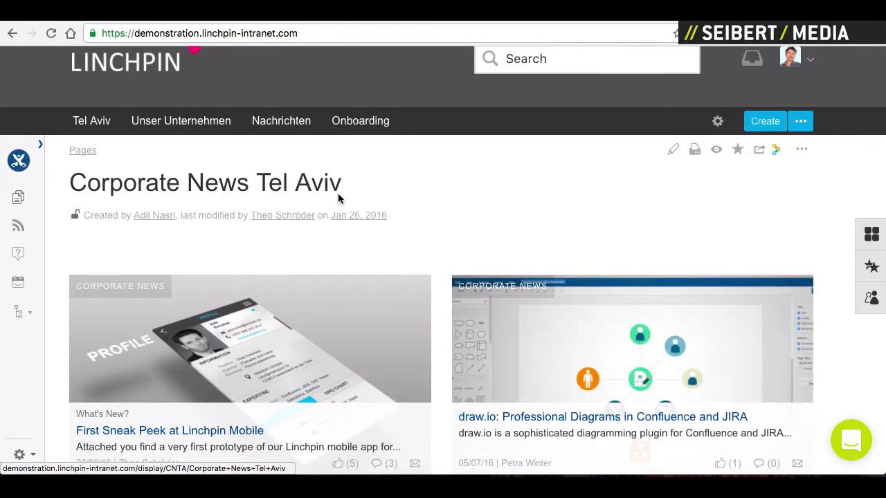
click(672, 151)
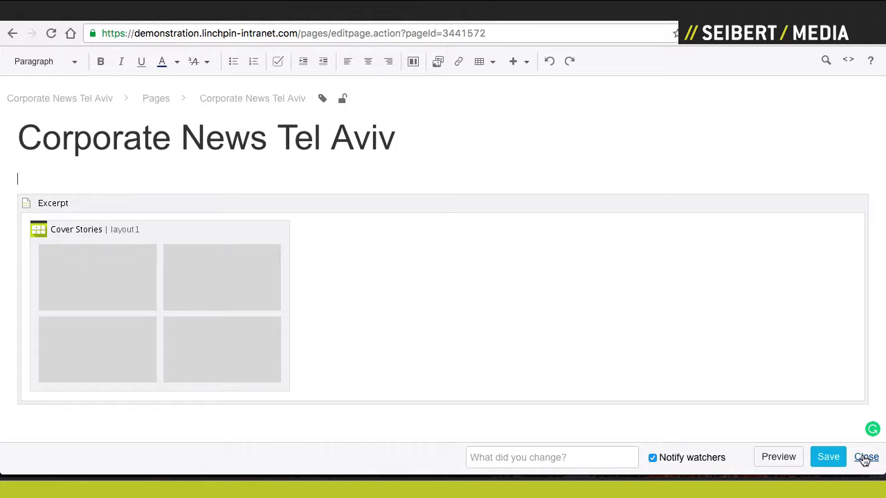
click(865, 460)
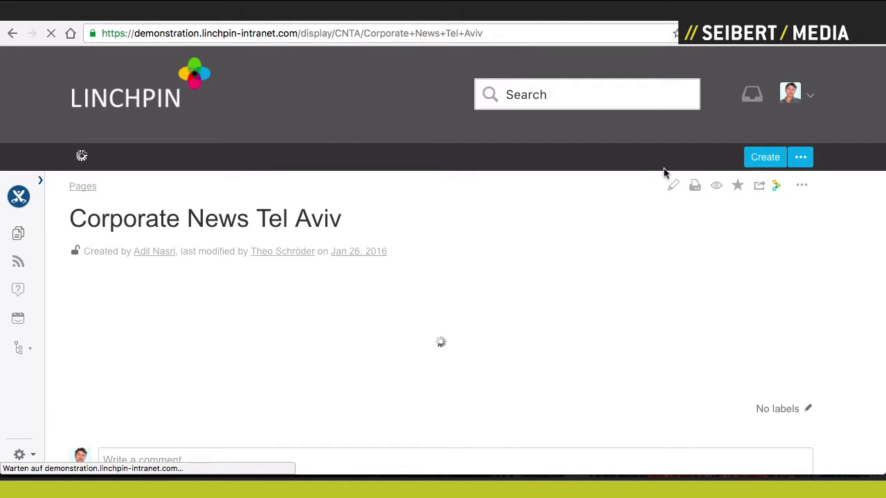
- Create a new page titled 'My personalized Teaser Boxes' and place the caret in its body
click(771, 158)
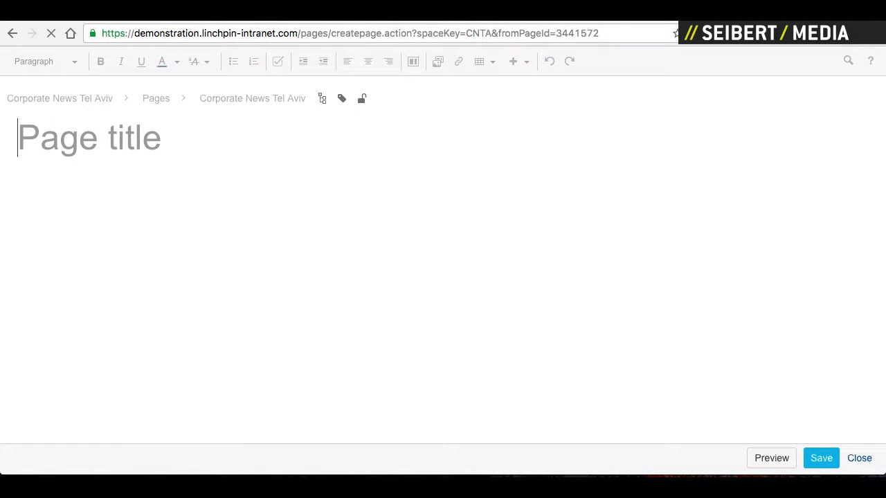
text(MY)
key(BackSpace)
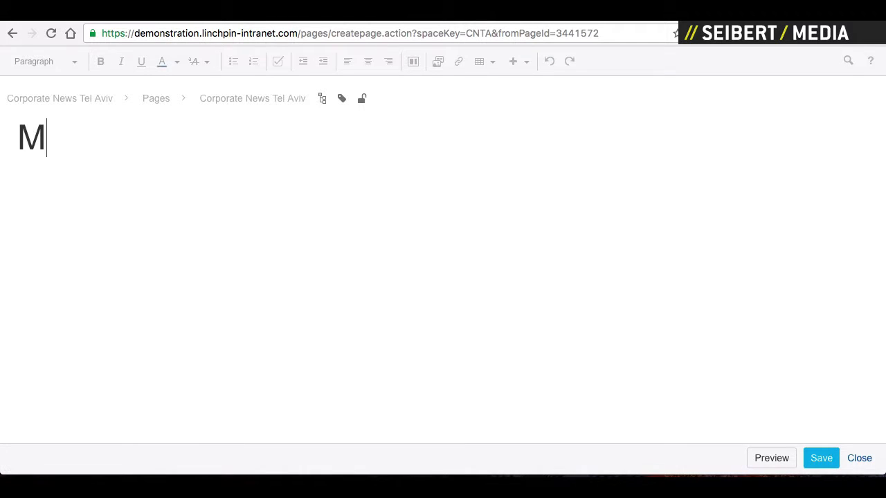
text(y personali)
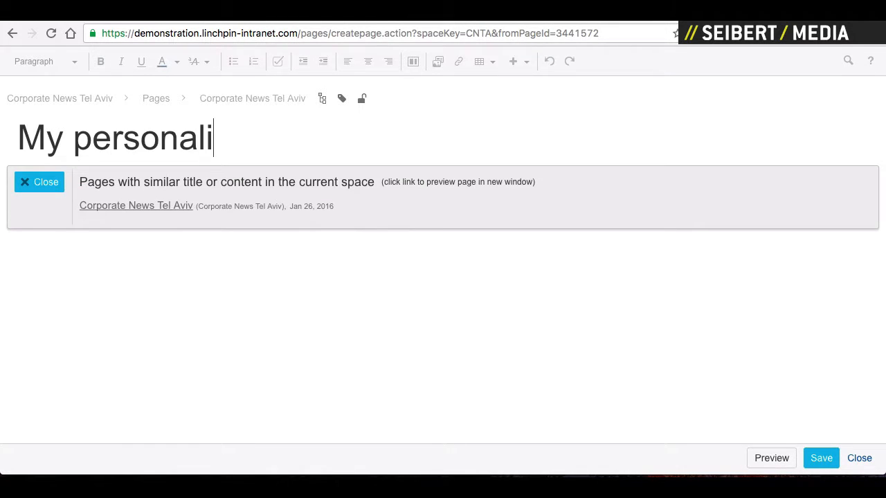
text(zed Teas )
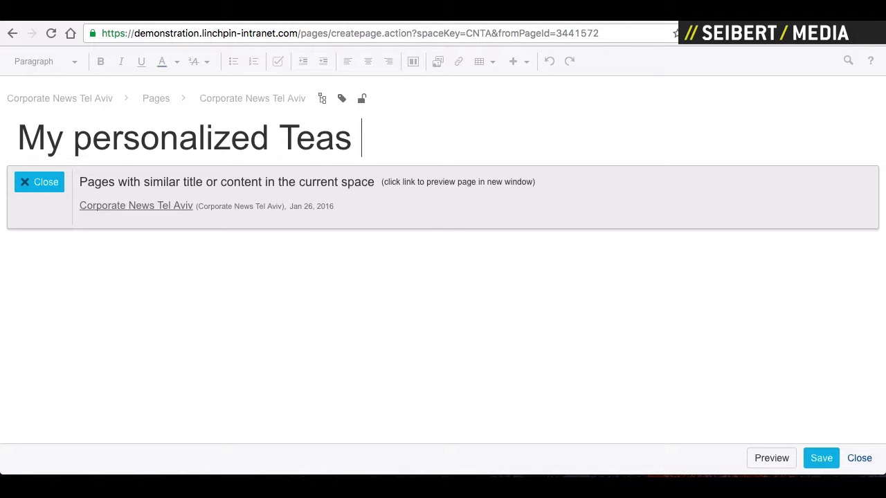
text(er Boxe)
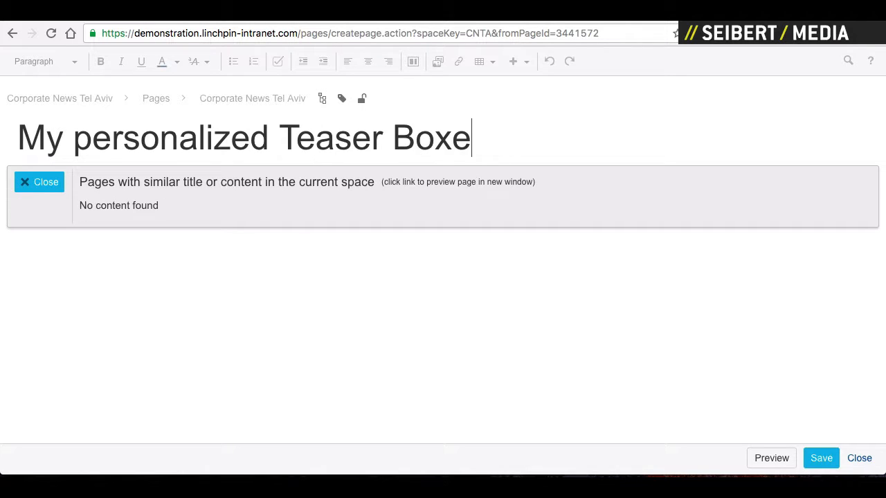
text(s)
click(36, 180)
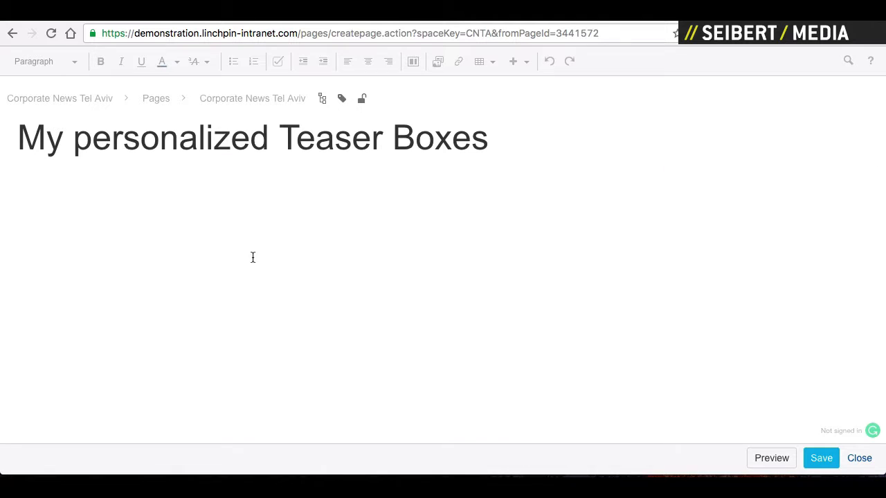
click(271, 263)
- Switch the body to a two-column layout headed 'Teaser 1' and 'Teaser 2' as Heading 1
click(413, 62)
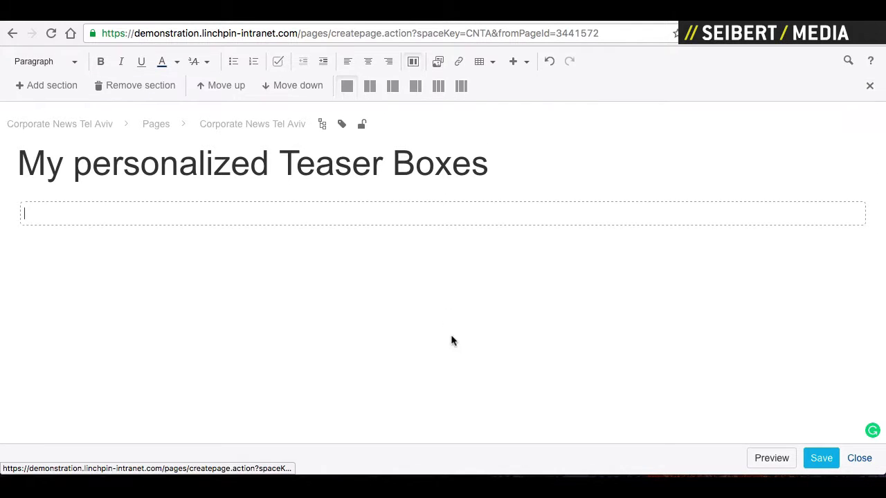
click(370, 86)
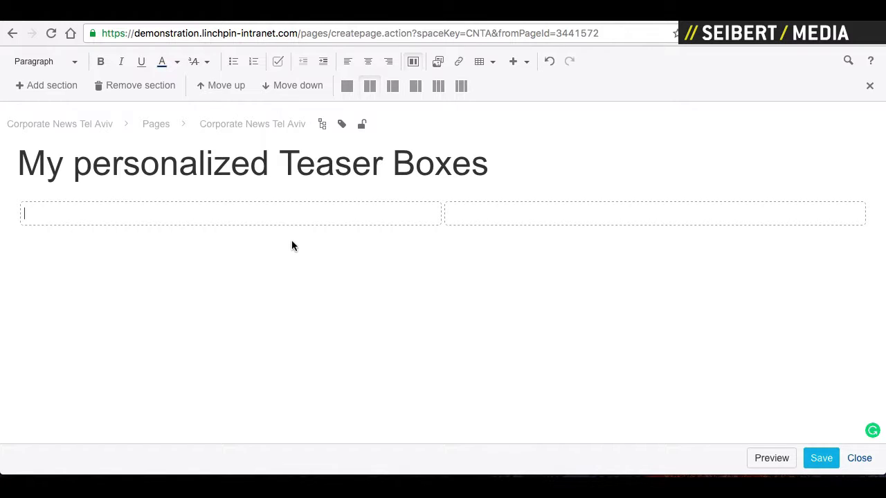
text(h1. Te)
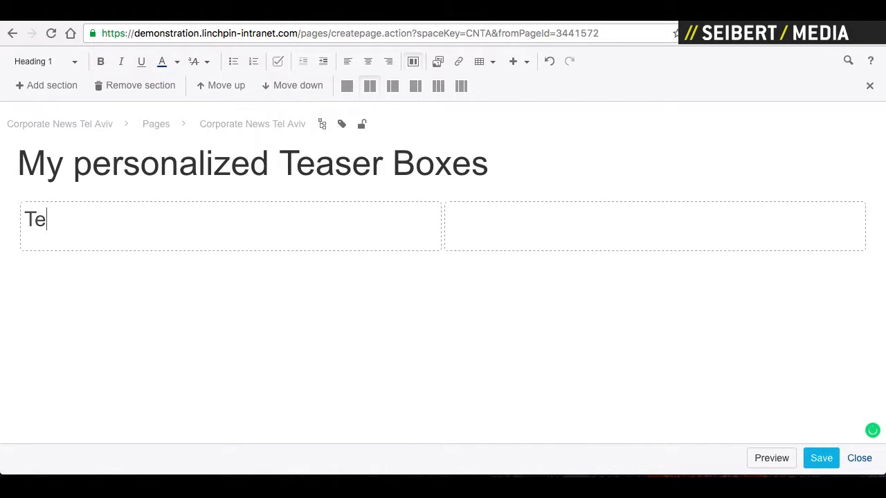
text(aser 1)
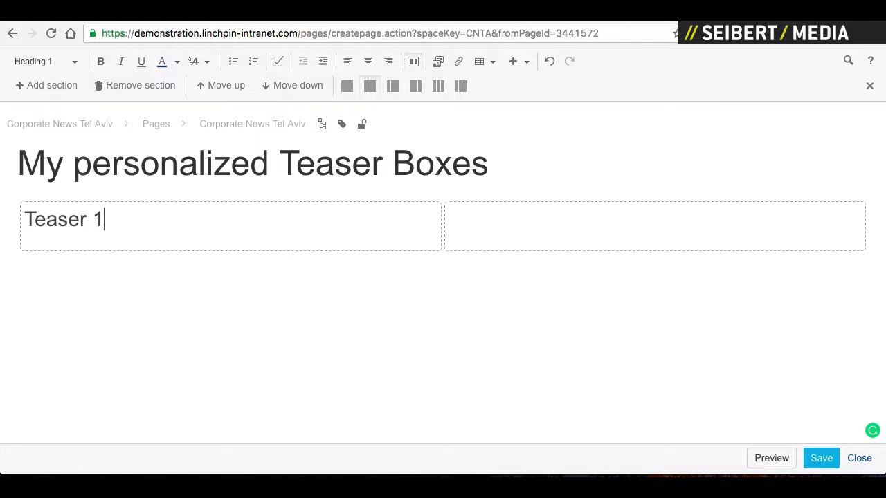
key(BackSpace)
text(1. )
text(Teaser)
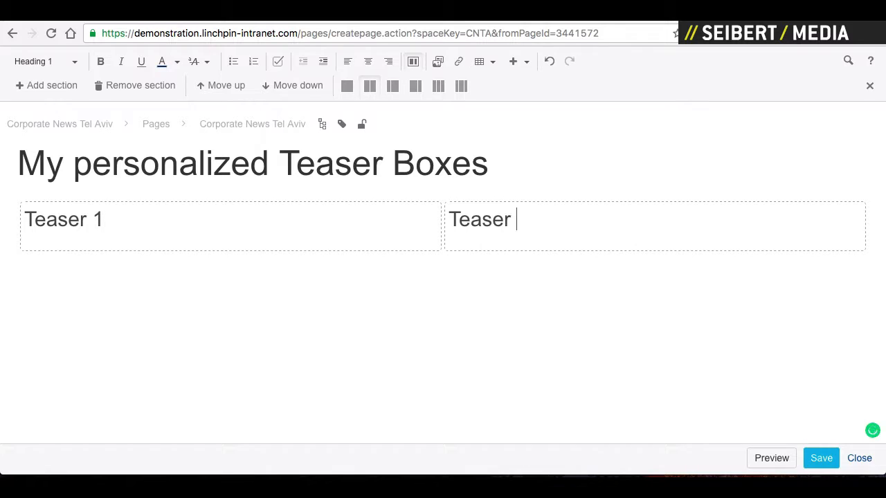
text( 2)
- Begin a Profile Based Content macro ({profi) on a new line below Teaser 1
click(136, 247)
key(Return)
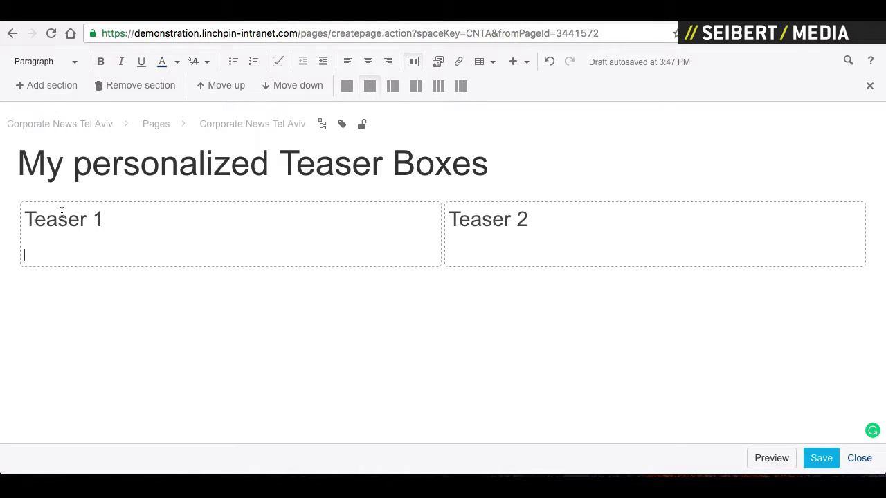
text({profi)
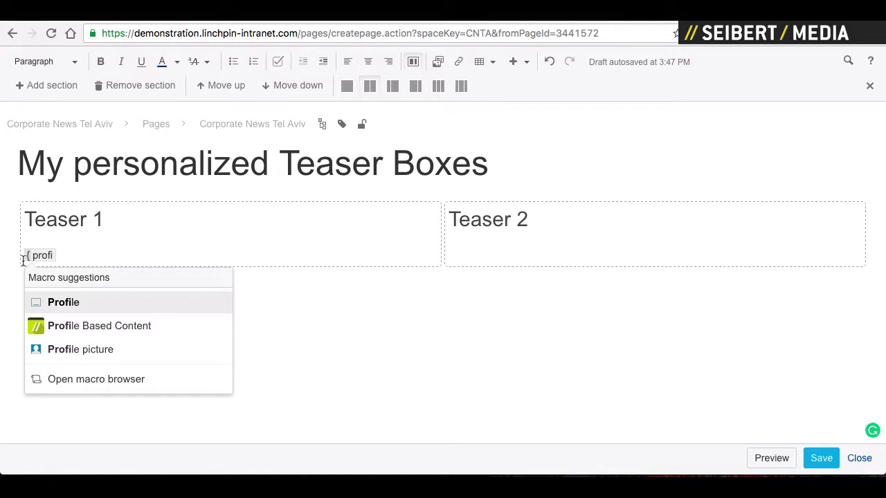
- Insert a Profile Based Content macro under Teaser 1 and paste a copy under Teaser 2
click(75, 328)
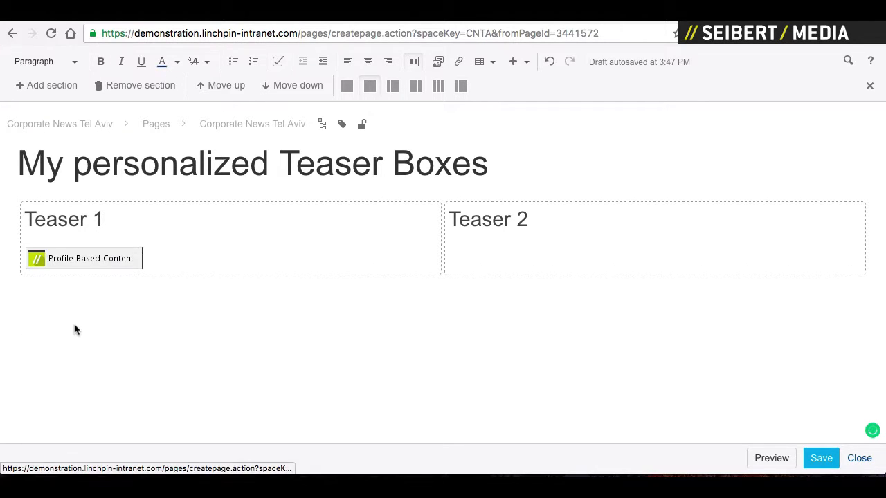
click(91, 252)
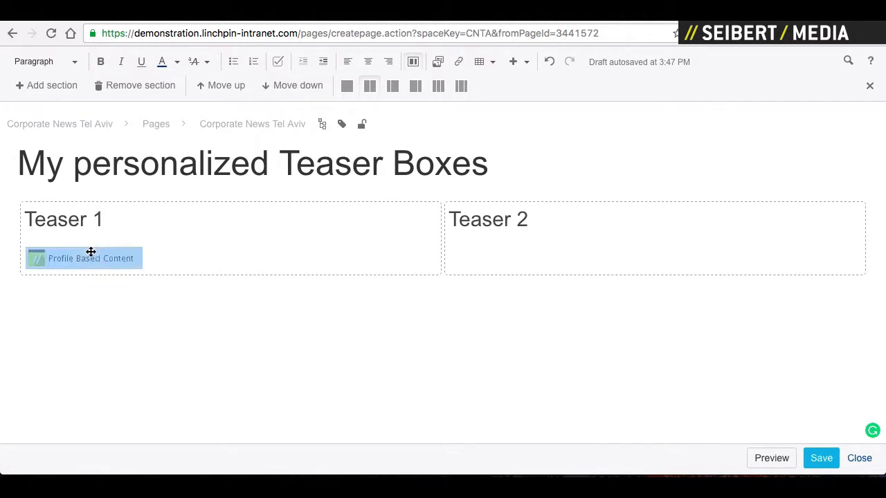
click(487, 269)
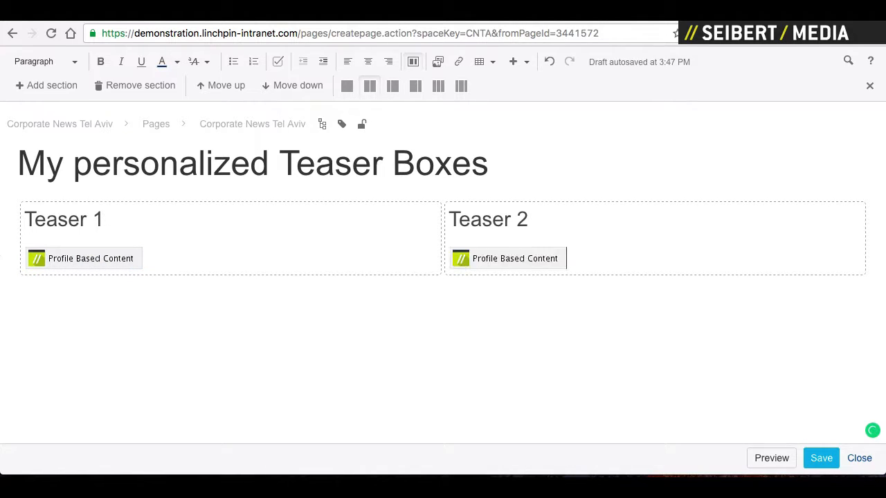
key(ctrl+v)
- Set the macros' content groups to testteaser1 and testteaser2, then save the page
click(84, 258)
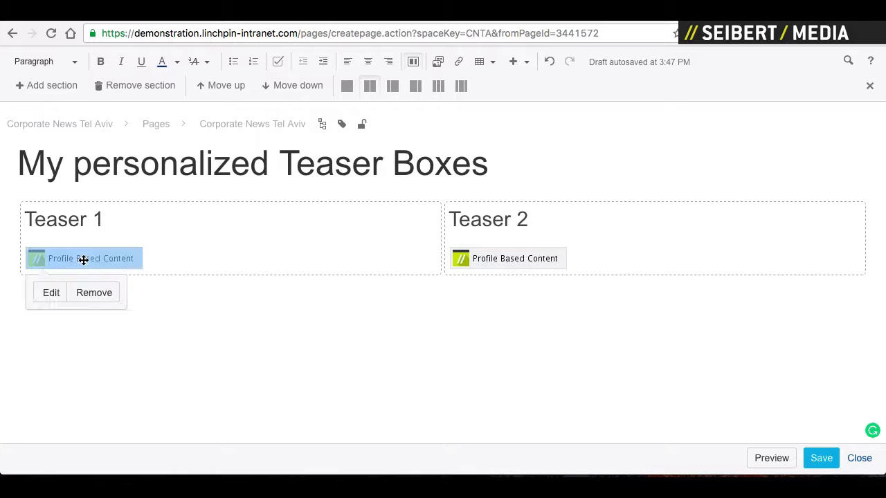
click(51, 294)
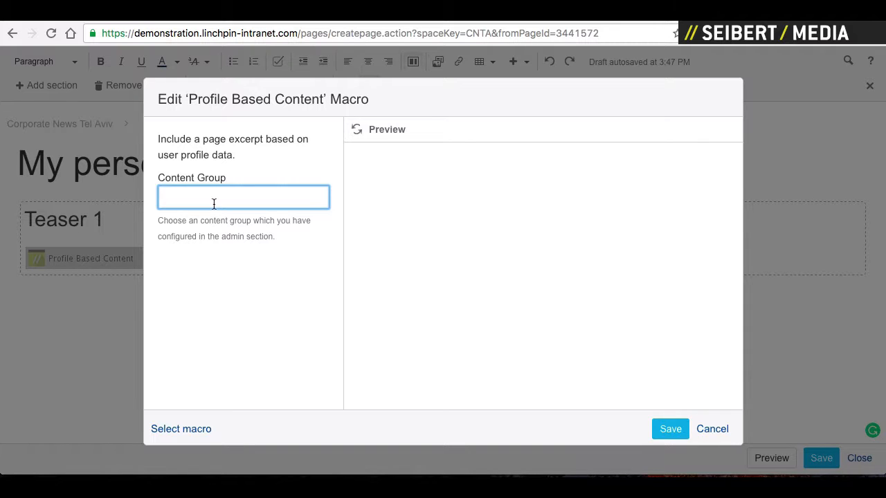
text(testteaser1)
click(668, 429)
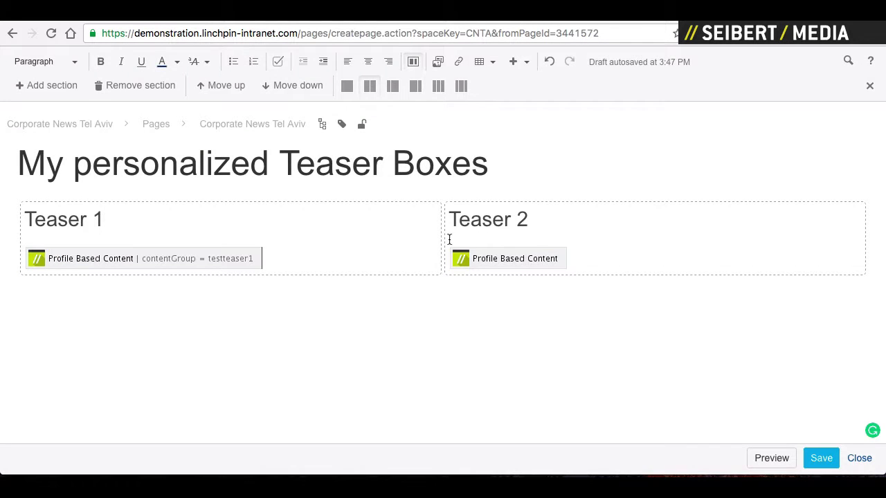
click(465, 258)
click(470, 292)
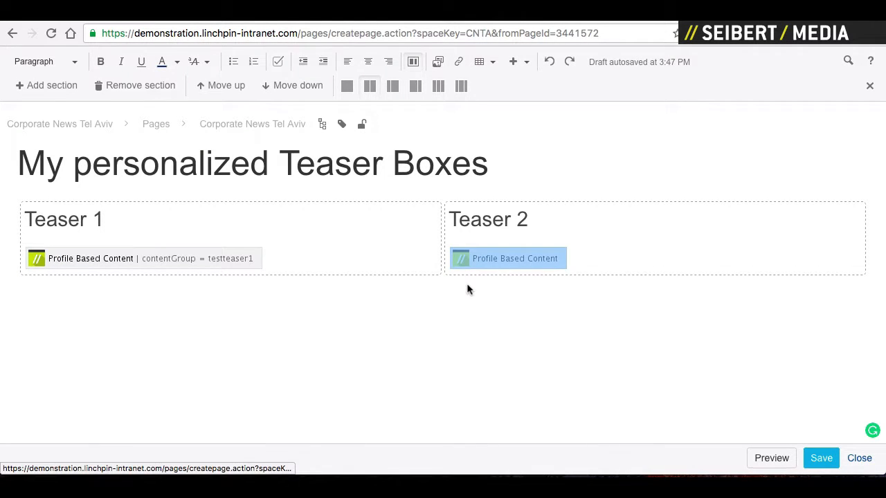
text(te)
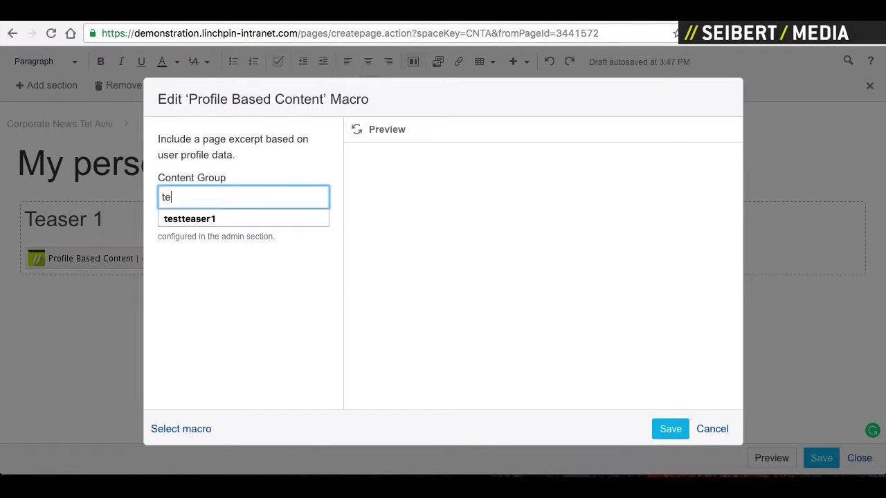
text(stteaser2)
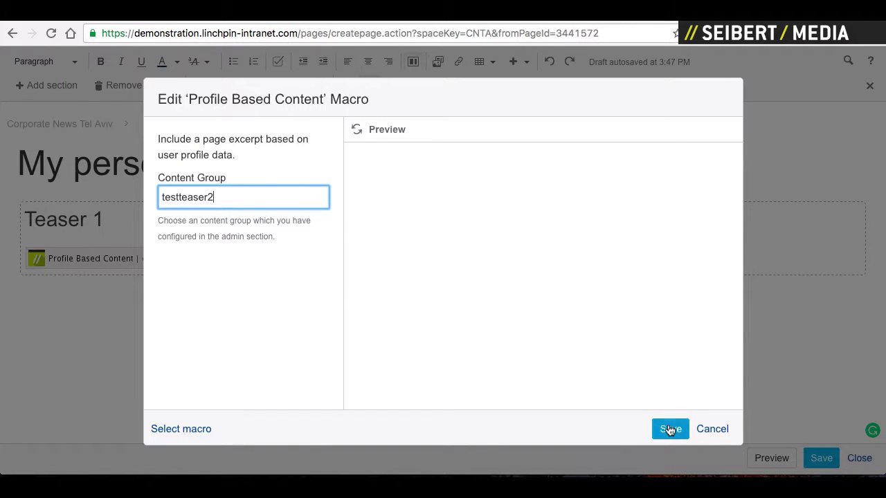
click(670, 429)
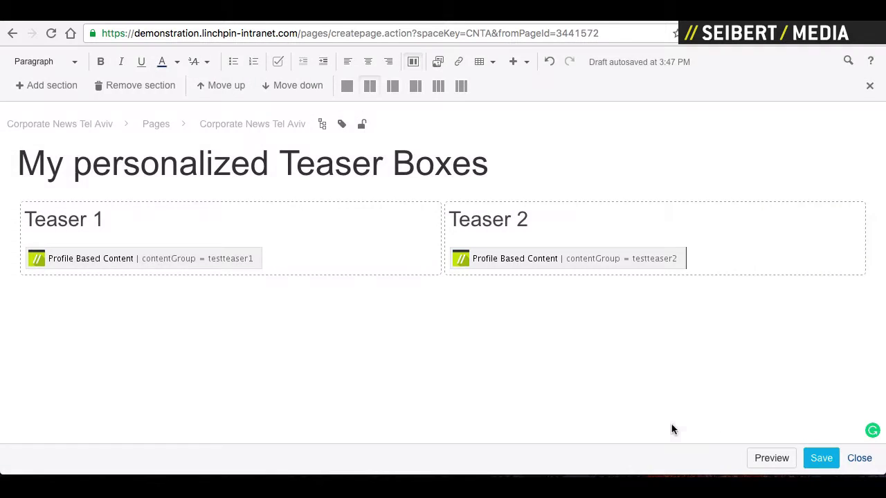
click(822, 458)
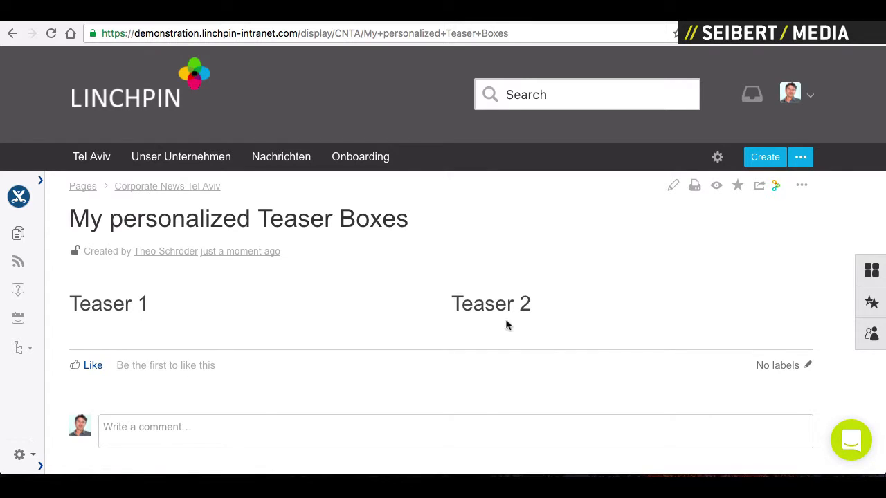
- Edit the page, delete the Teaser 2 heading with its macro, and save
click(675, 187)
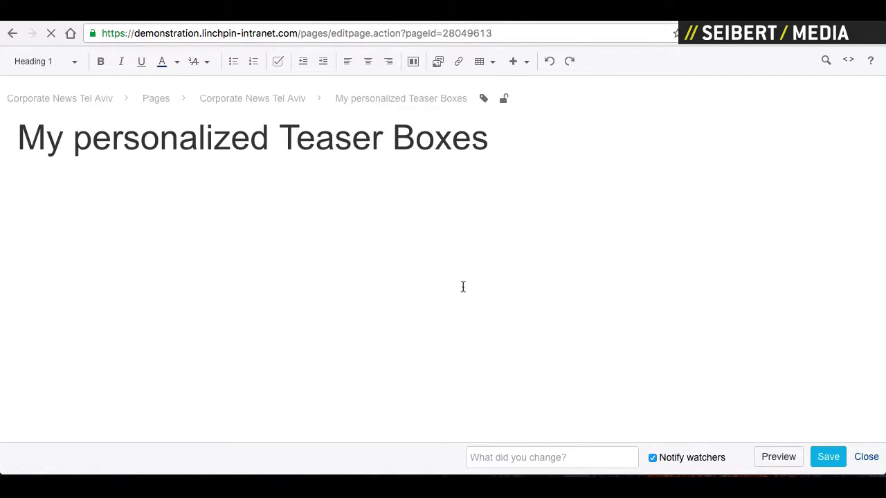
click(488, 210)
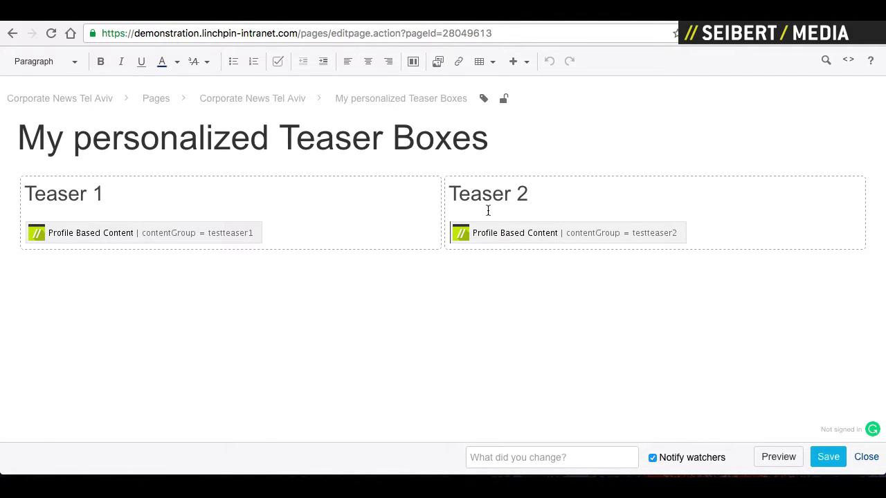
triple_click(488, 210)
key(BackSpace)
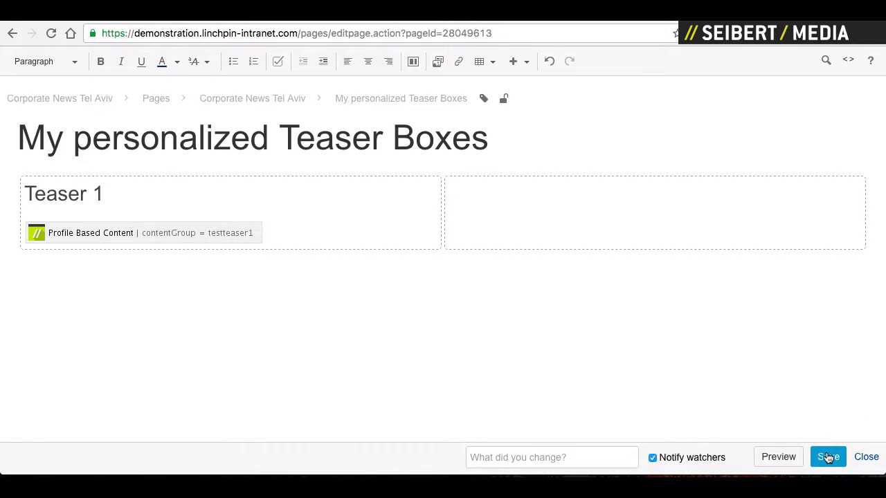
click(829, 457)
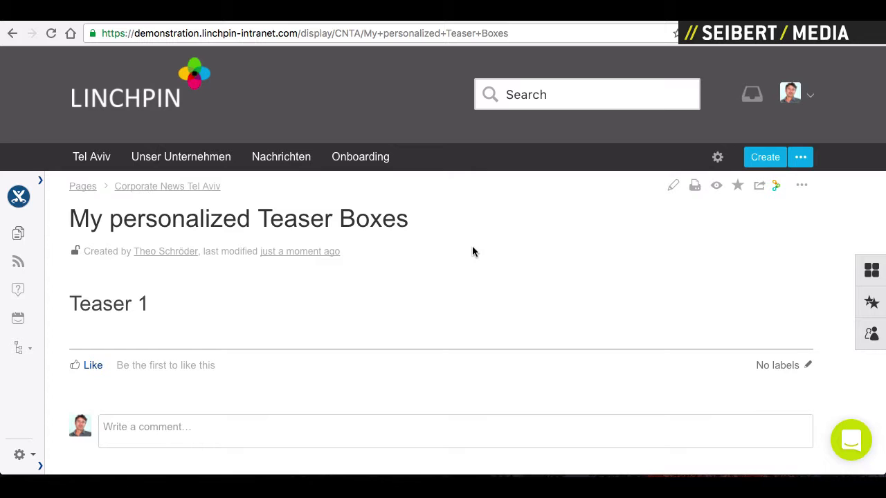
- Create a page titled 'Teaser 1 for Frankfurt' and insert an Excerpt macro in its body
key(c)
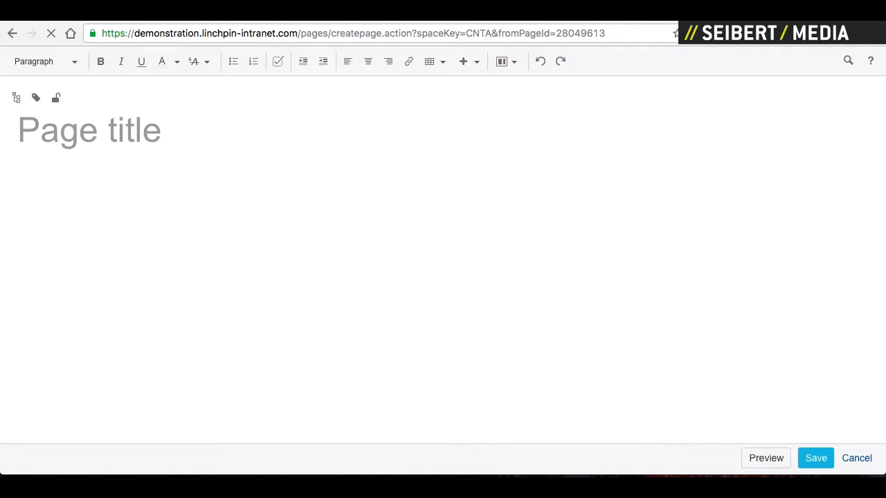
text(T)
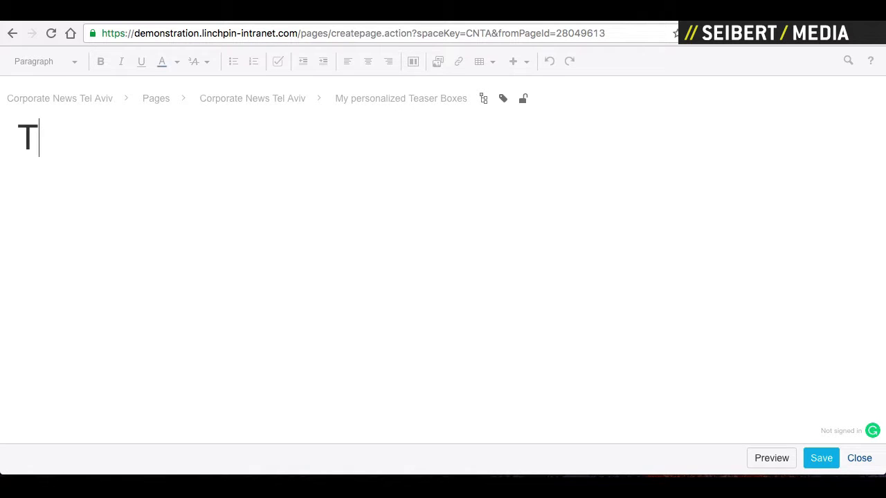
text(easer 1 for)
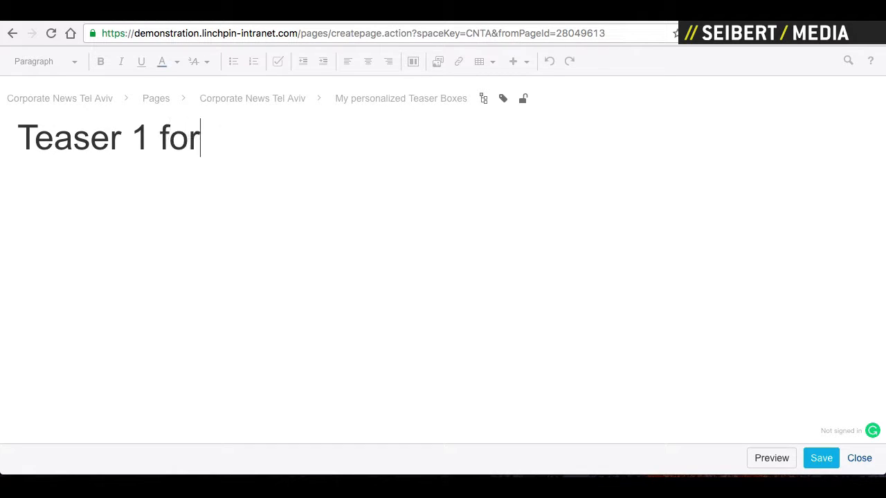
text( Frankfu)
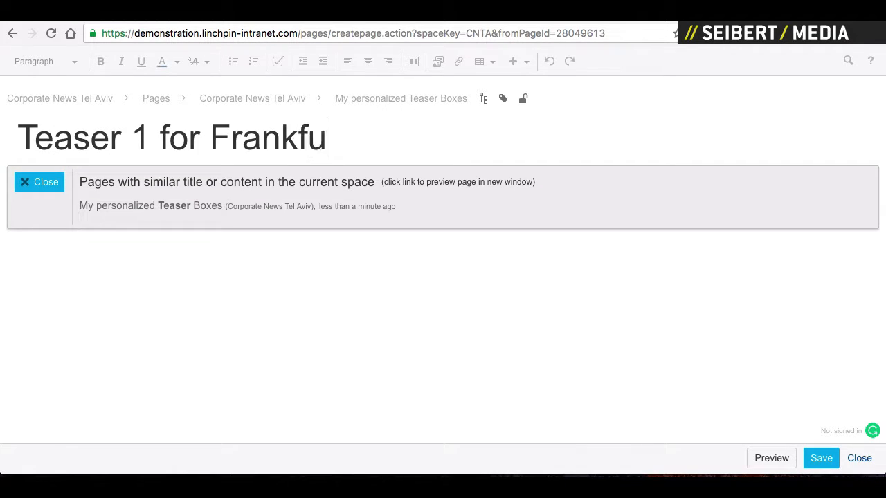
text(rt)
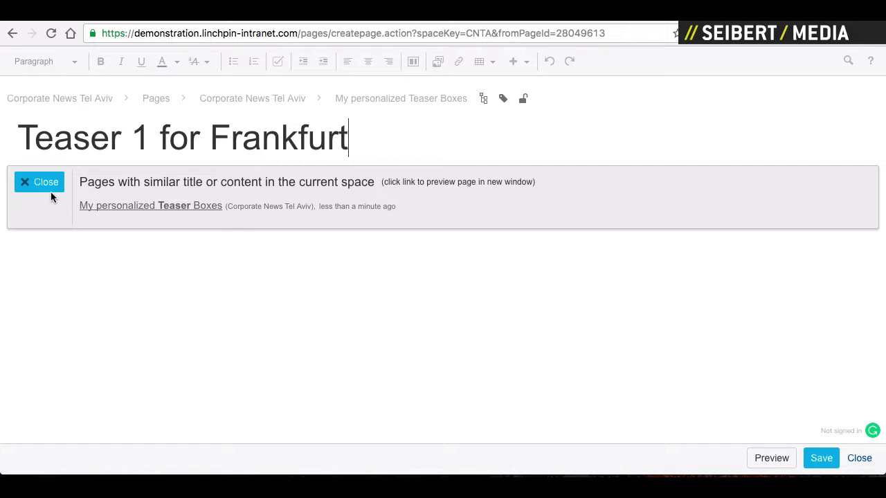
click(51, 192)
click(47, 207)
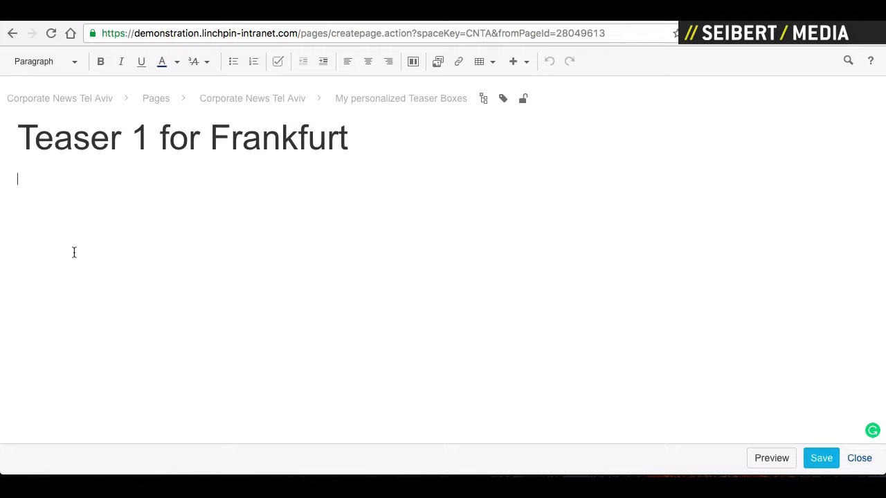
text({)
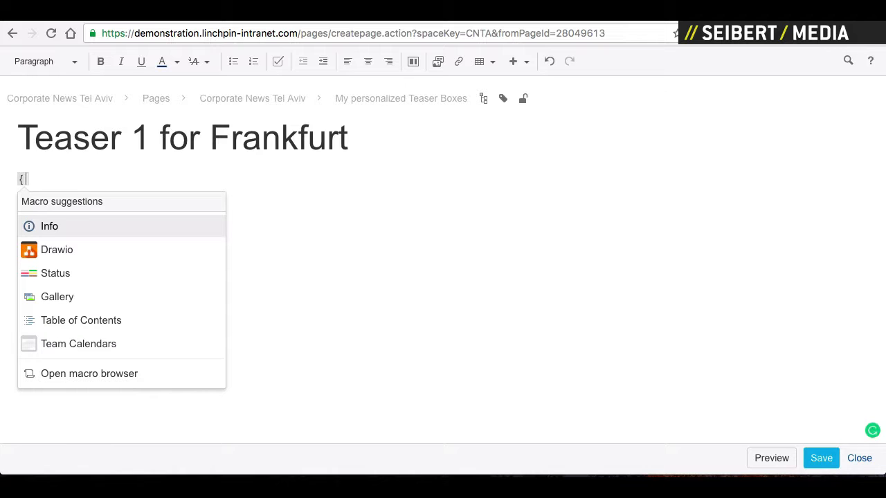
text(exp)
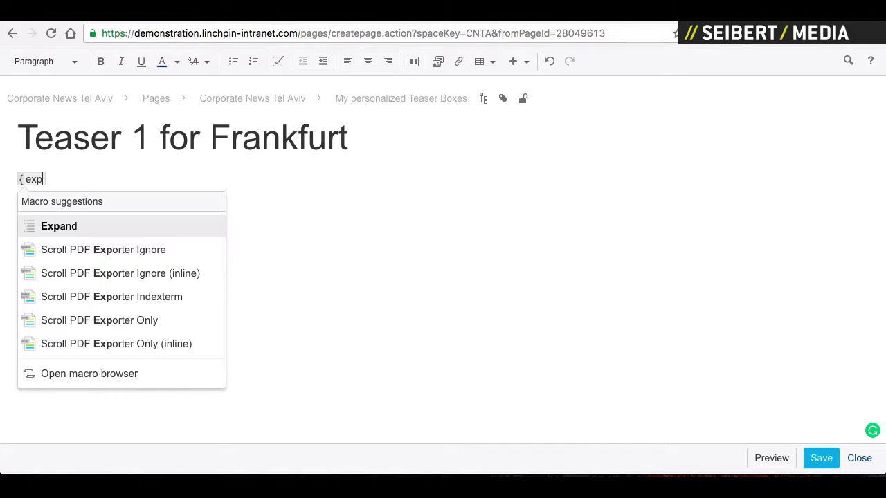
key(BackSpace)
text(c)
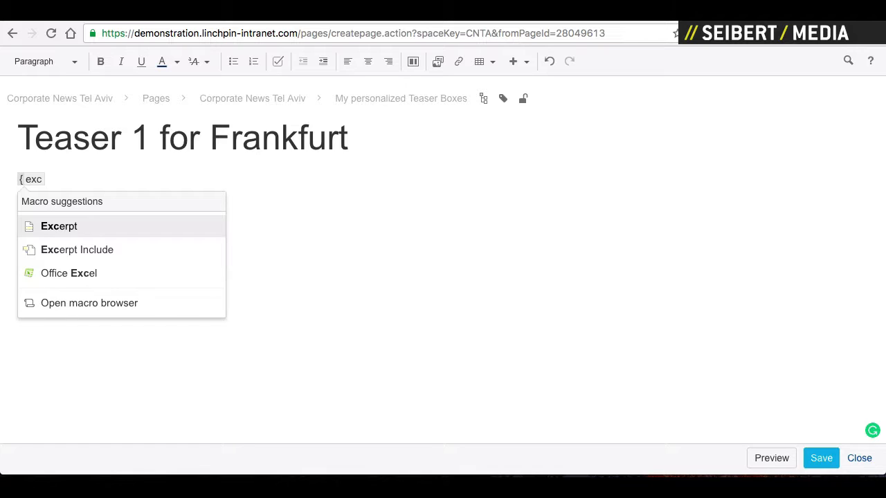
key(Return)
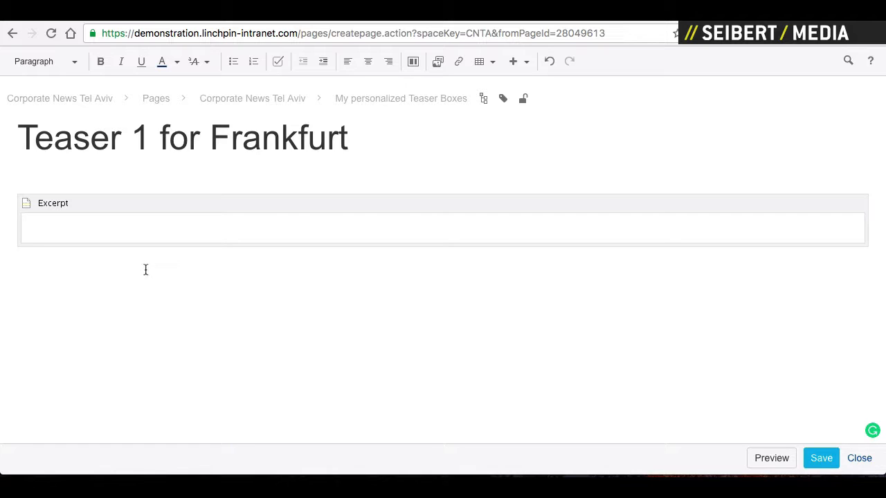
- Add a blue Teaser item titled 'Speiseplan' inside the excerpt and save the page
text({)
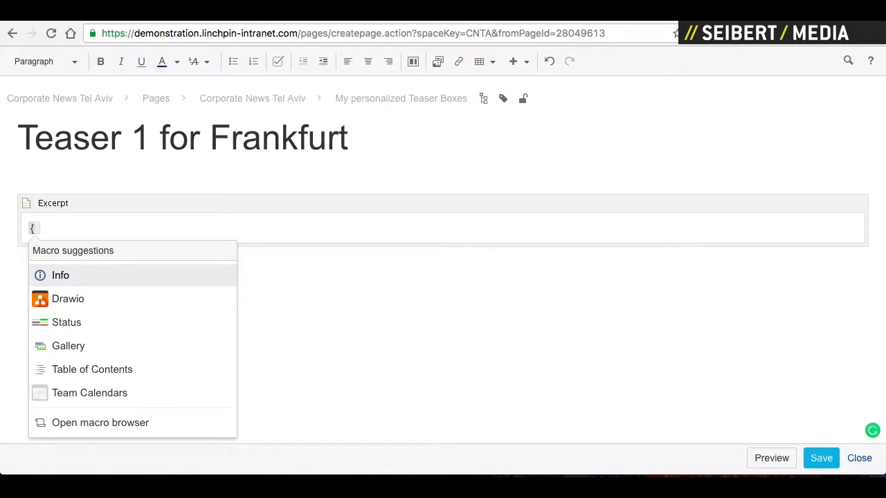
text(tea)
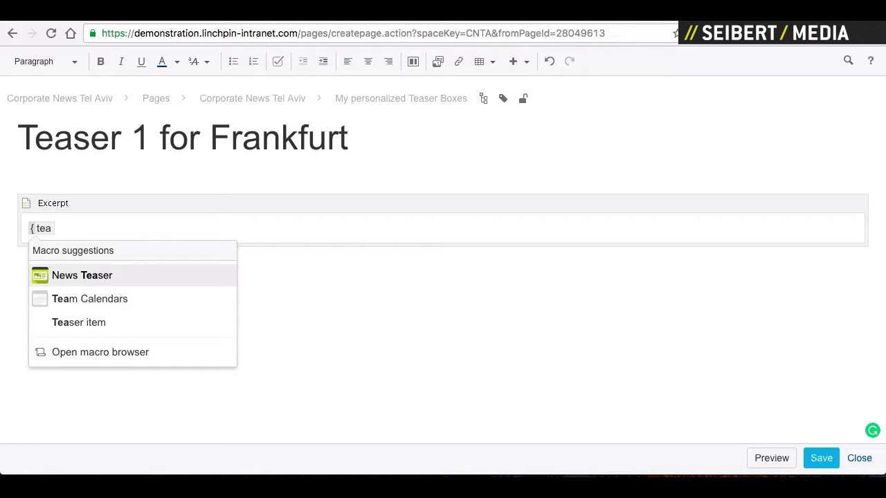
click(87, 322)
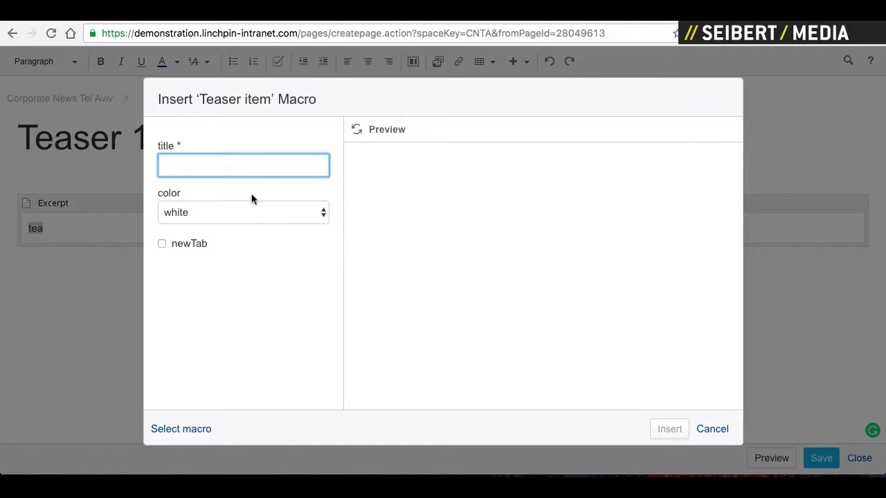
click(206, 214)
click(201, 226)
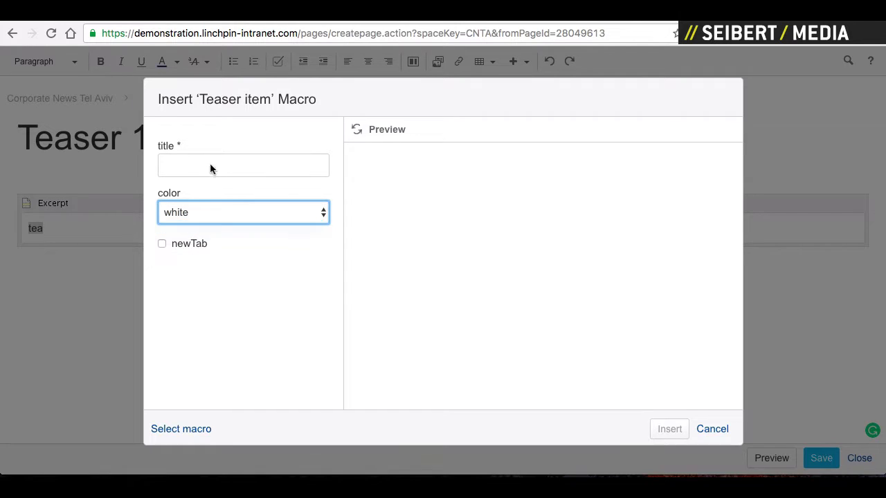
click(210, 166)
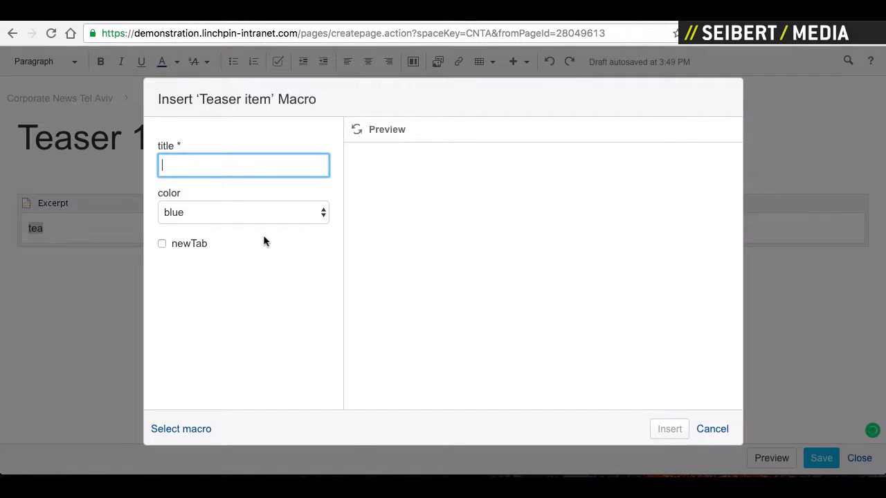
text(Speiseplan)
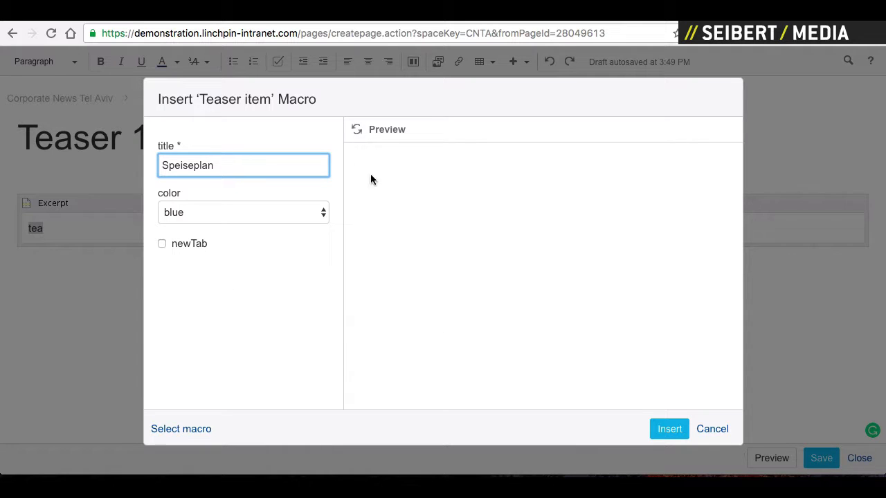
click(650, 423)
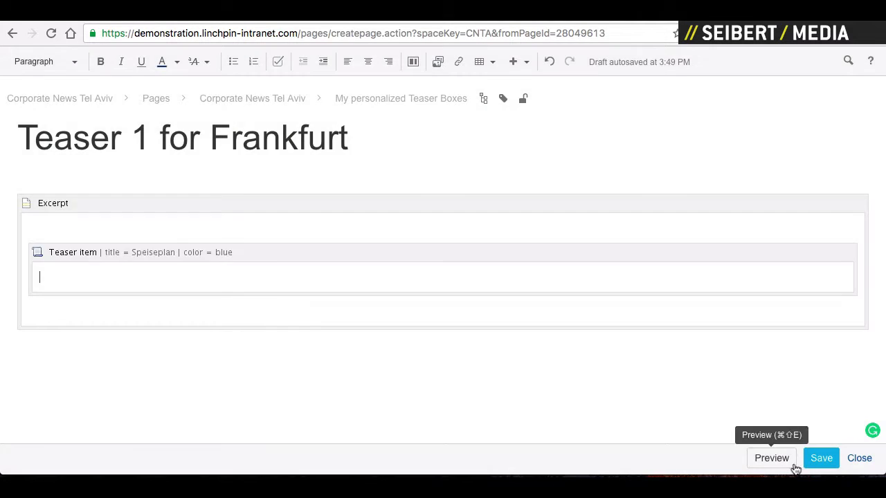
click(819, 460)
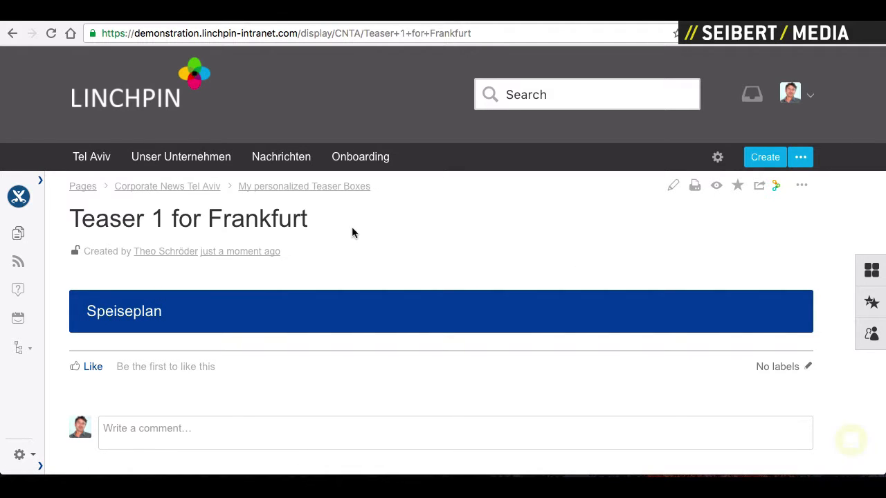
- Check the parent page, return to Teaser 1 for Frankfurt, and copy it from the page actions menu
click(283, 189)
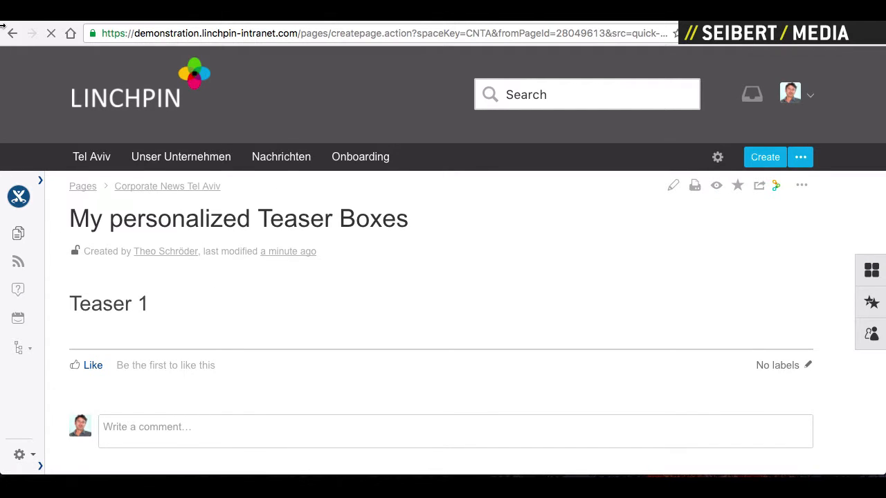
click(7, 36)
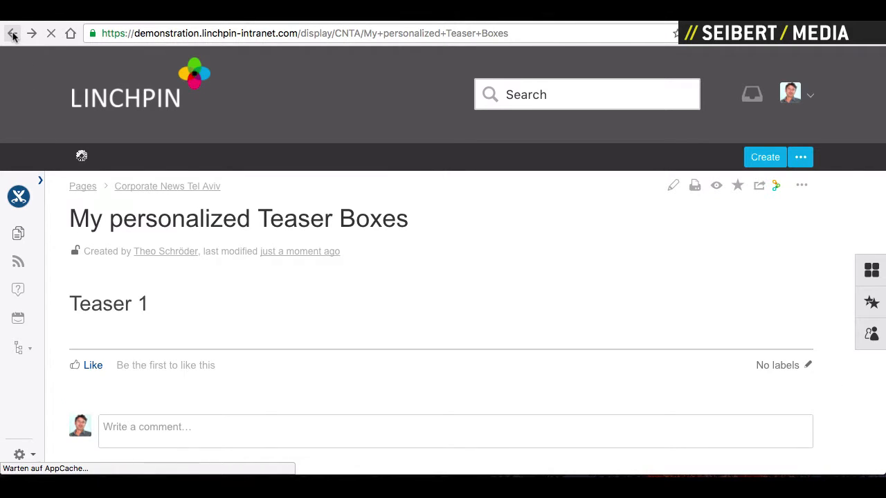
click(13, 34)
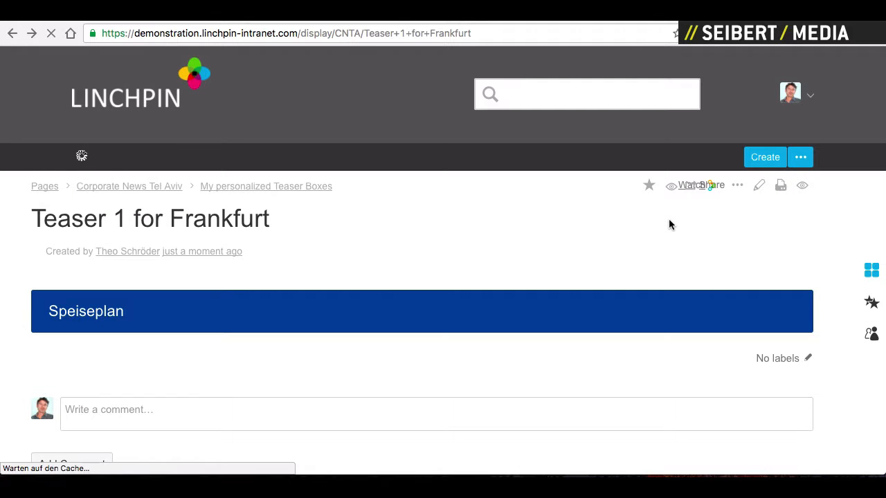
click(799, 187)
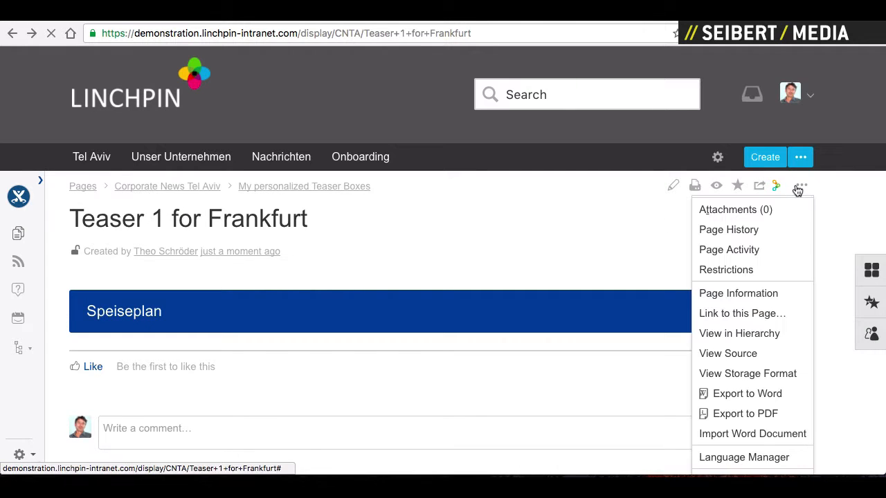
scroll(744, 421, down, 3)
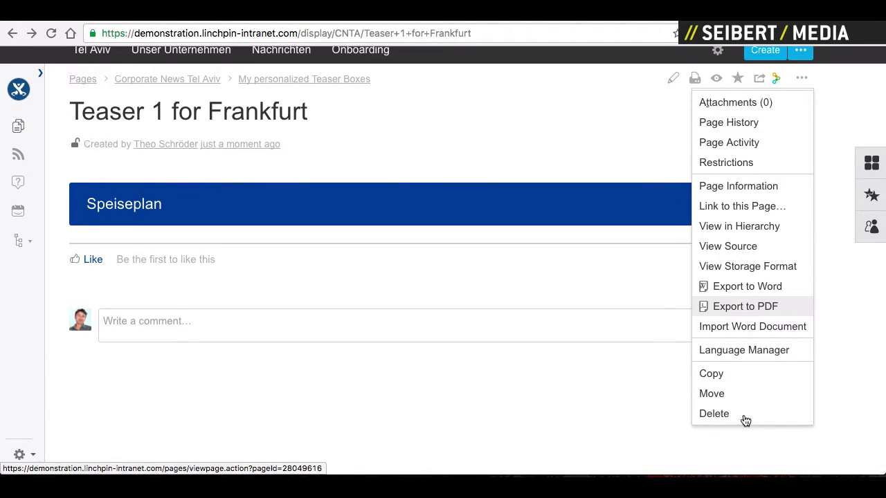
click(708, 374)
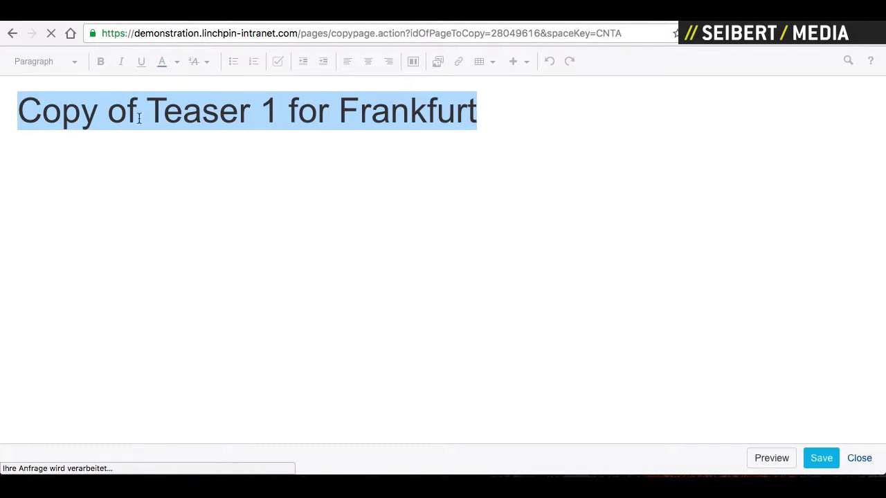
- Retitle the copied page 'Teaser 1 for Washington'
click(144, 111)
key(shift+Home)
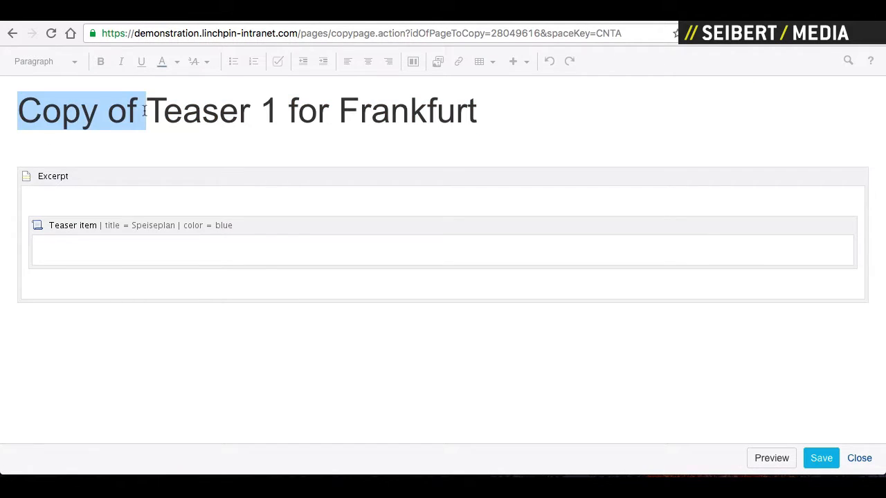
key(BackSpace)
double_click(297, 114)
text(W)
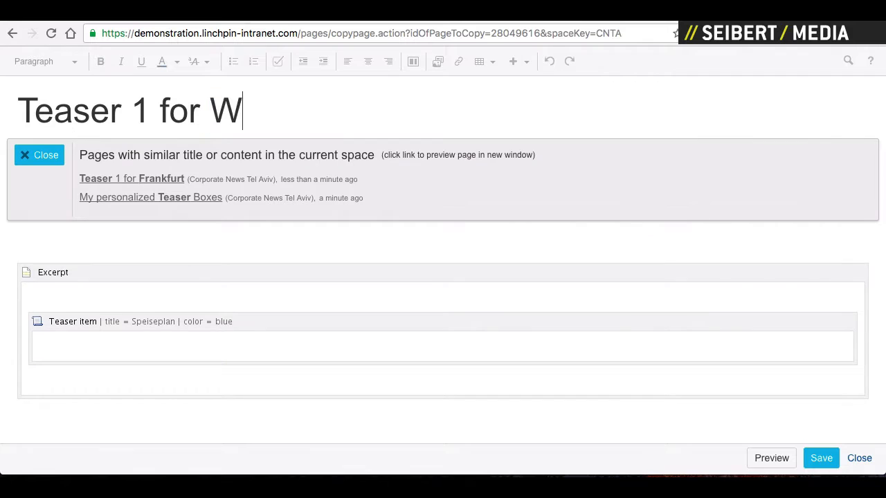
text(ashington)
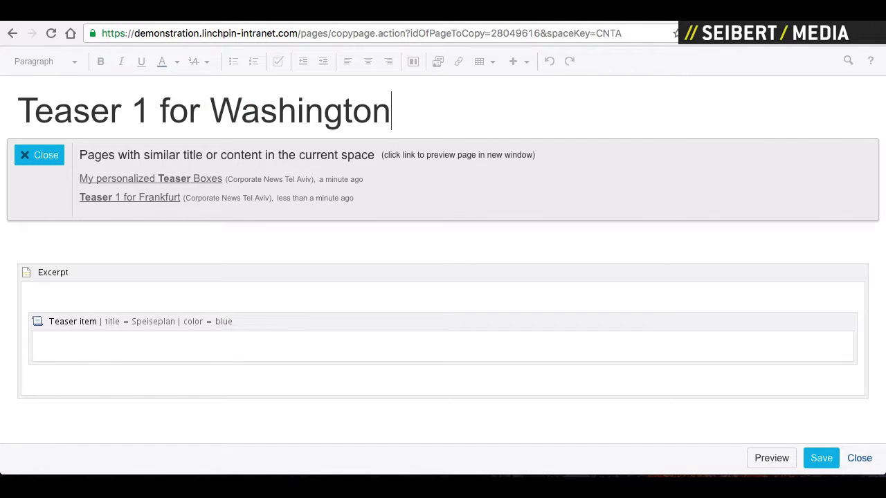
text(g)
key(BackSpace)
click(87, 325)
click(46, 387)
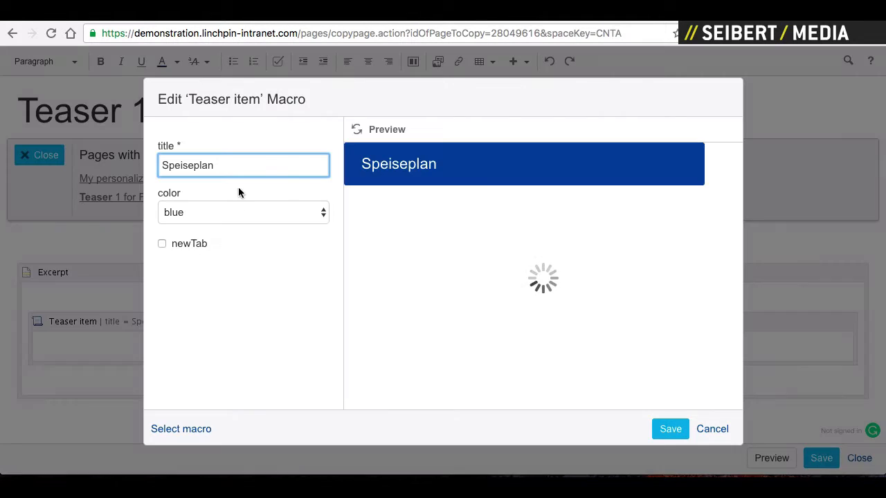
double_click(200, 167)
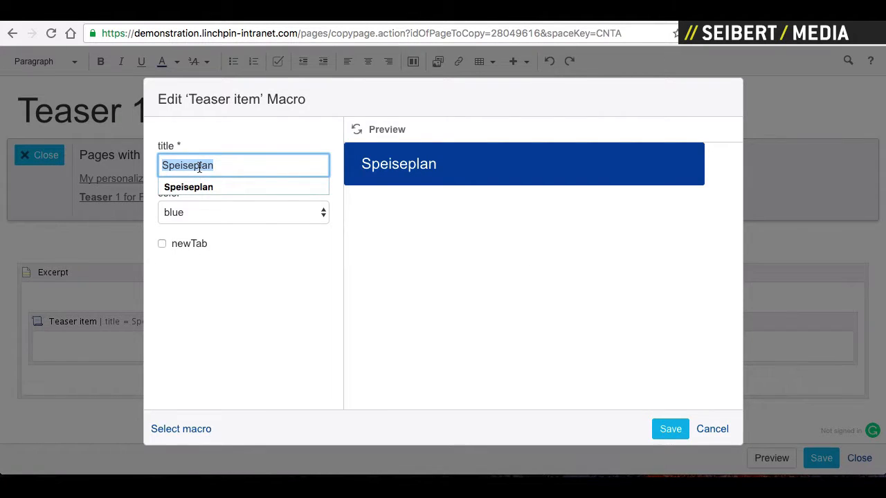
text(Men)
key(BackSpace)
key(BackSpace)
key(BackSpace)
text(Cantina Menu)
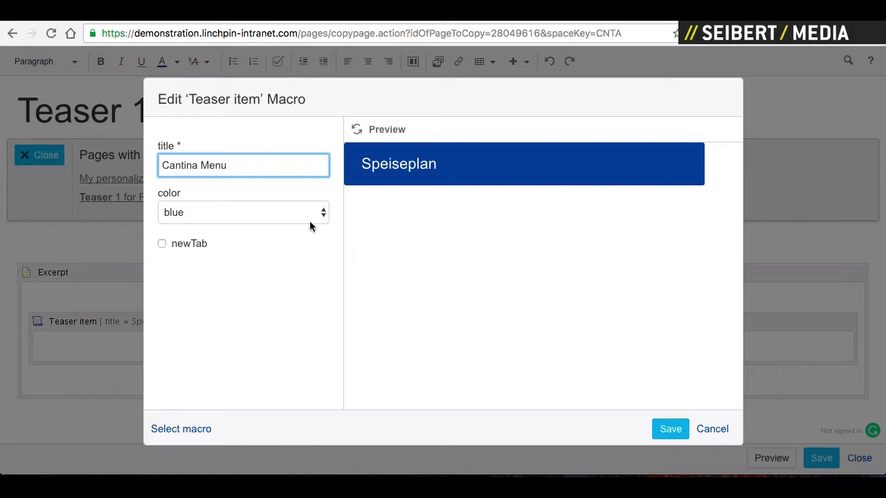
click(671, 430)
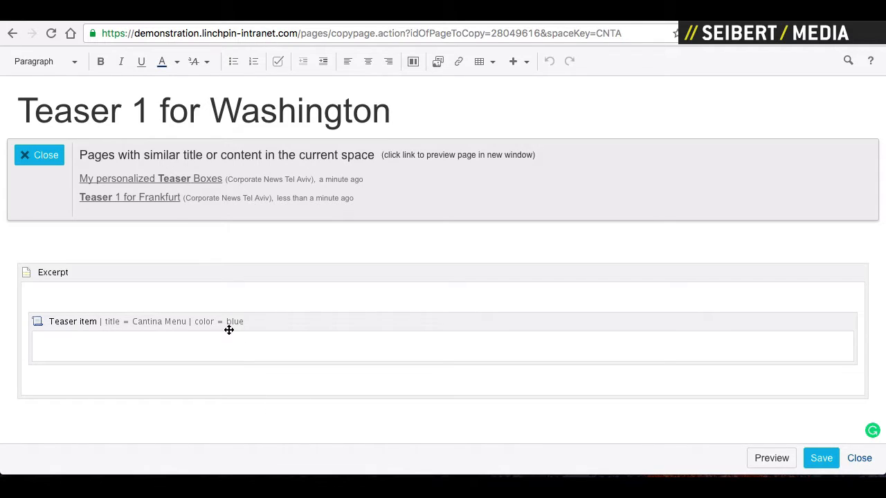
text(http://www.google.com)
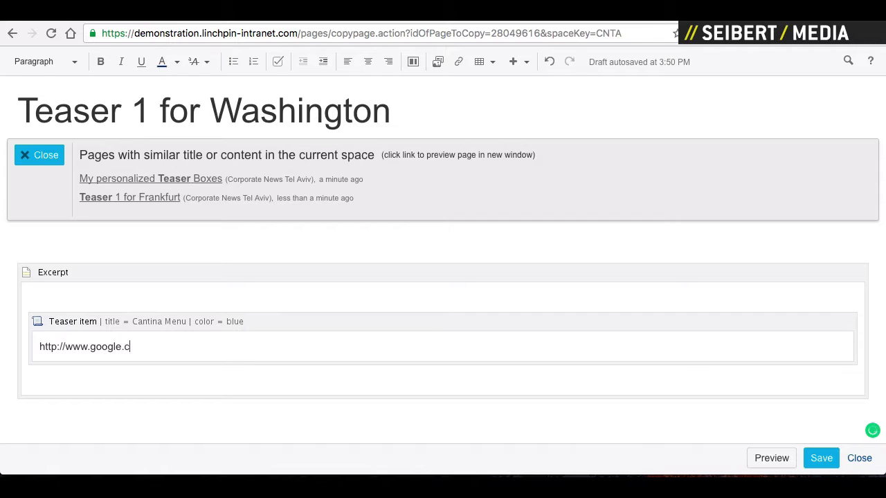
- Save the Washington teaser page and go to the My personalized Teaser Boxes parent page
click(811, 459)
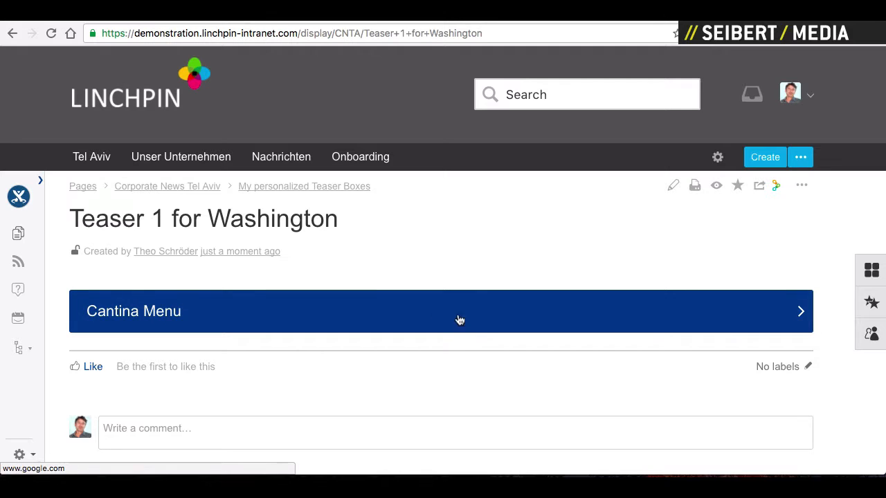
click(277, 190)
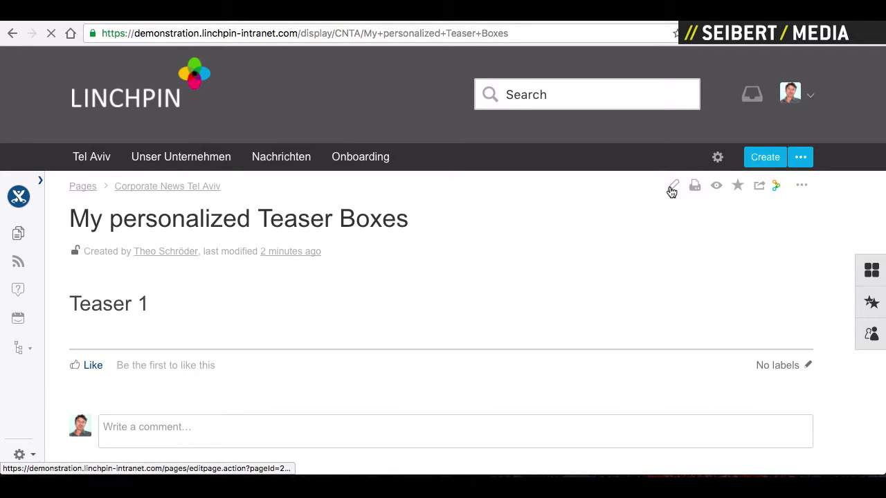
- Shorten the page title from 'Teaser Boxes' to 'Teaser Box', save, and review the page
click(671, 188)
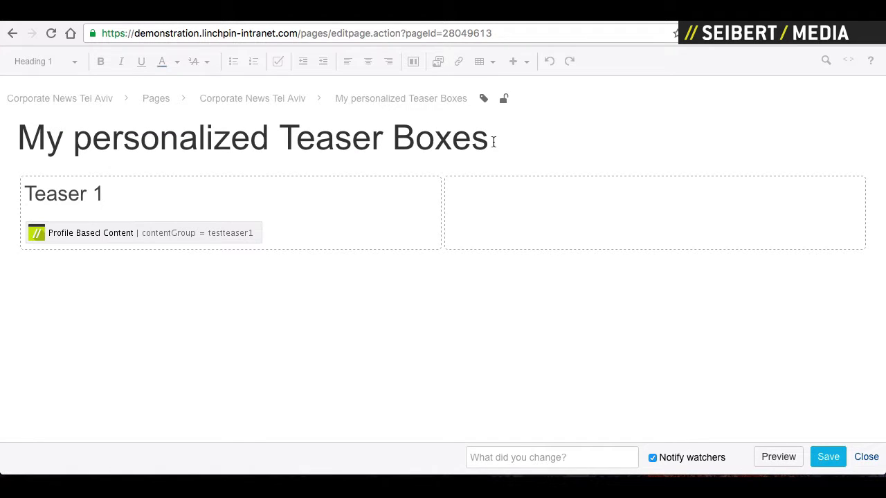
key(BackSpace)
key(BackSpace)
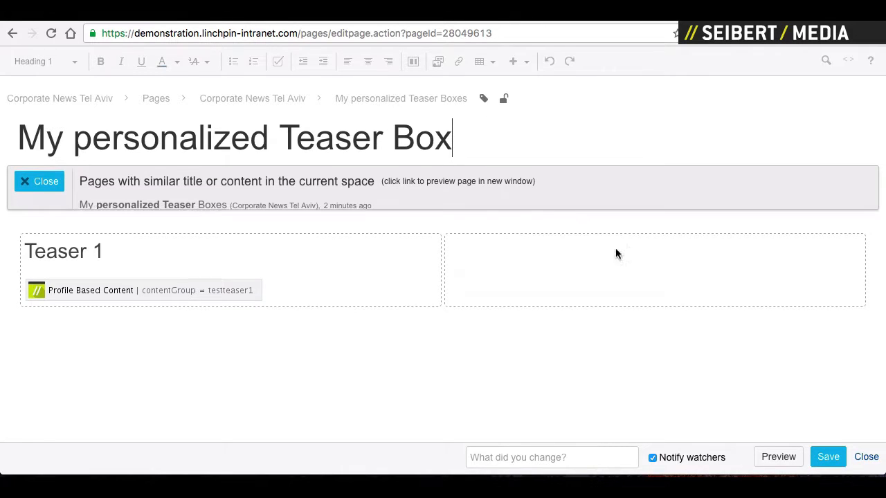
click(828, 457)
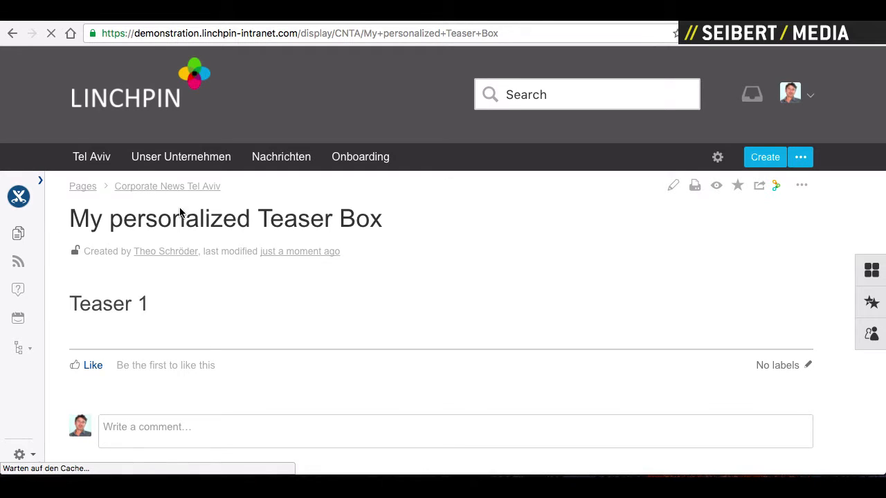
scroll(574, 300, down, 5)
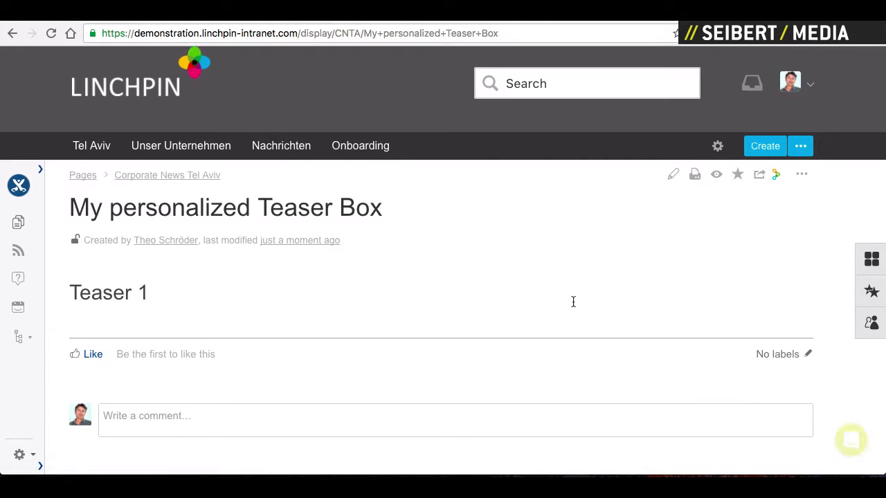
scroll(573, 302, down, 2)
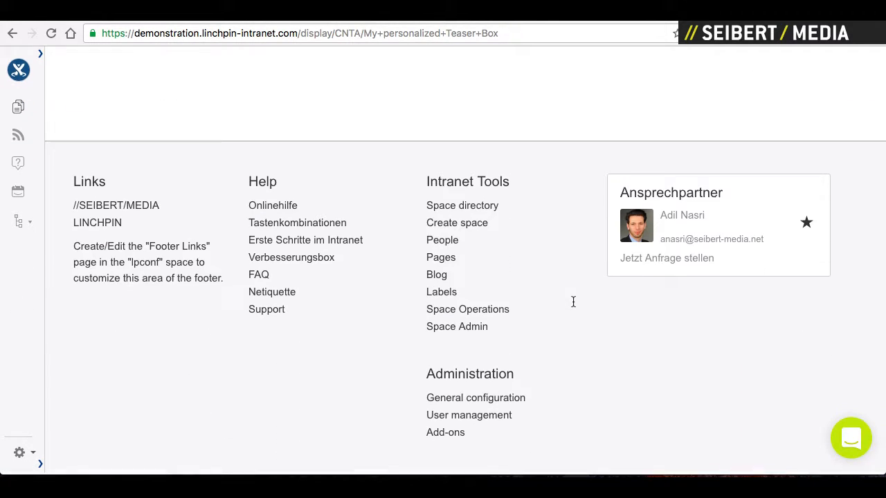
- From General configuration, search the page for 'profile ba' and open the Profile Based Content configuration
click(483, 404)
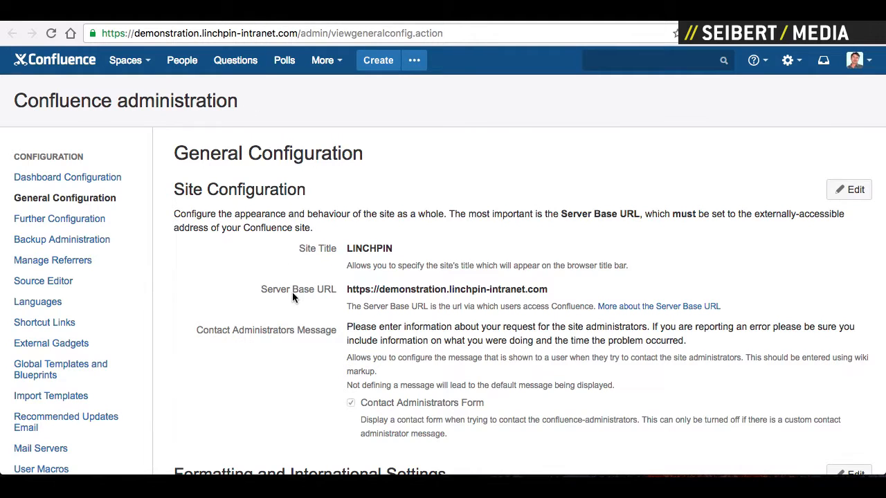
key(ctrl+f)
text(prof)
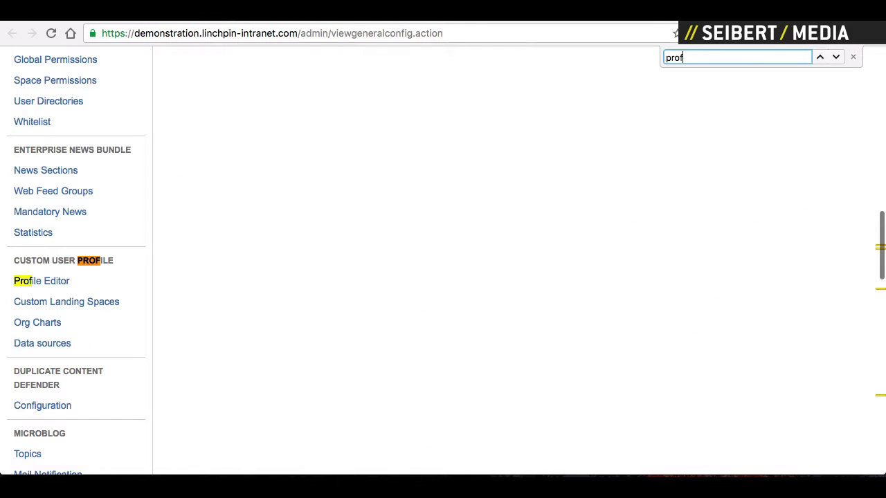
text(ile)
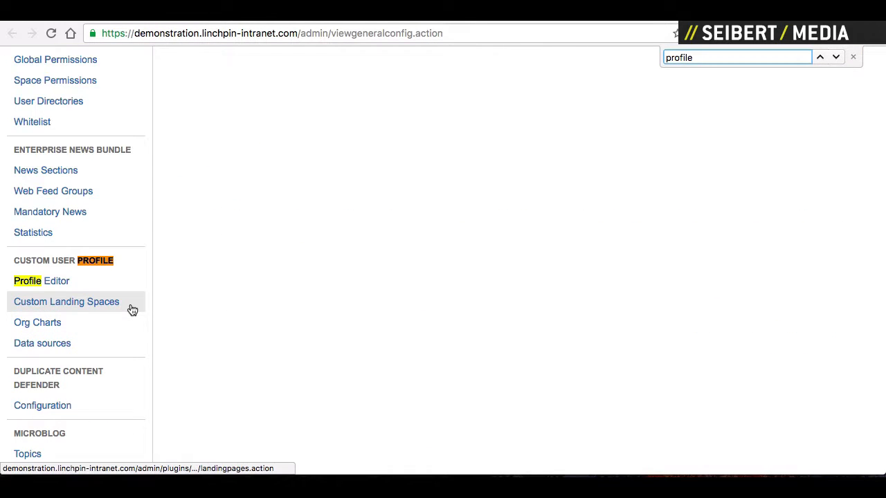
text( ba)
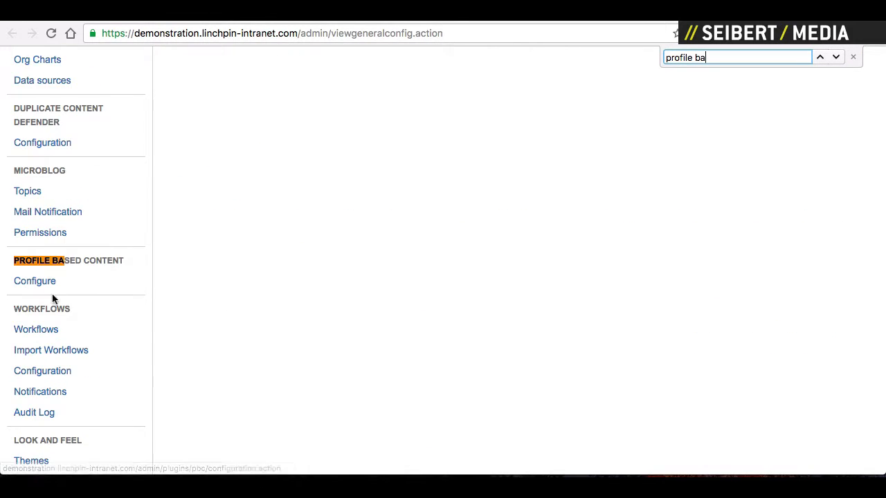
click(44, 284)
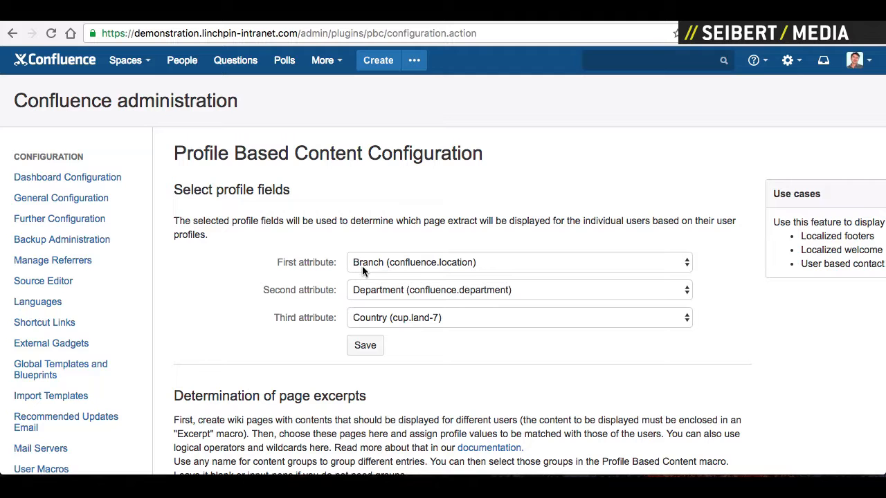
- Add a new excerpt row and set its page to Teaser 1 for Frankfurt (28049616)
scroll(293, 277, down, 5)
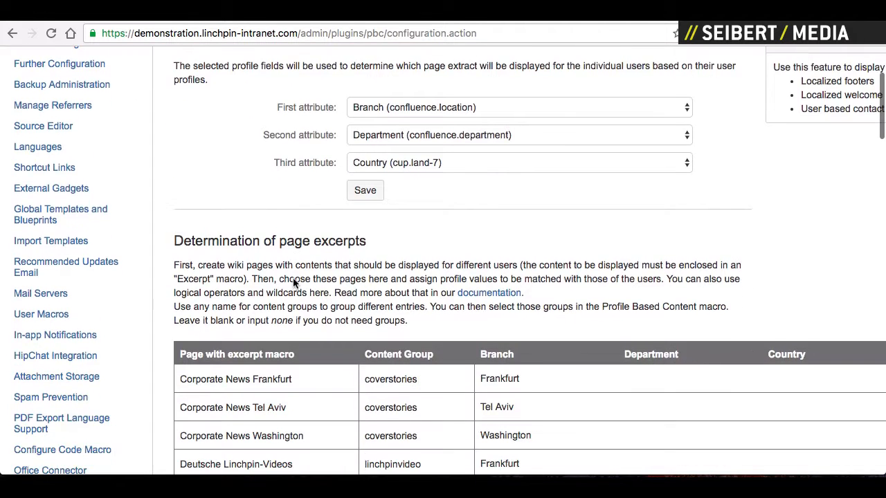
scroll(293, 278, down, 5)
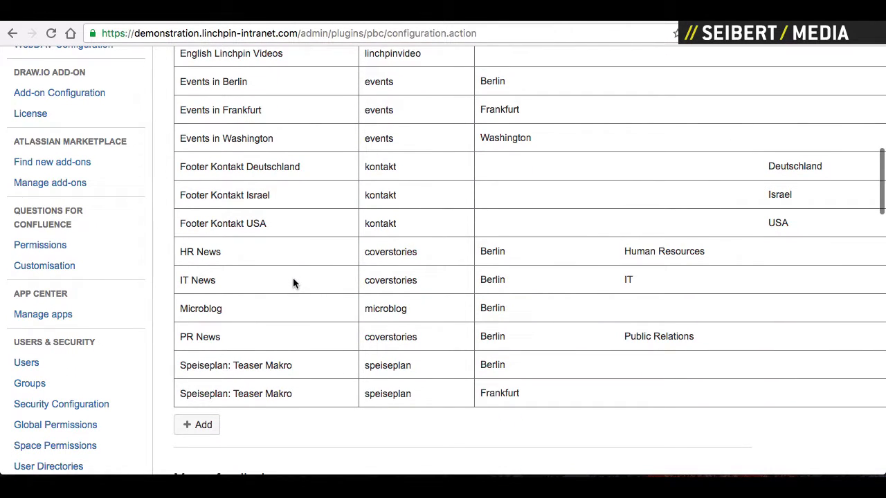
click(193, 426)
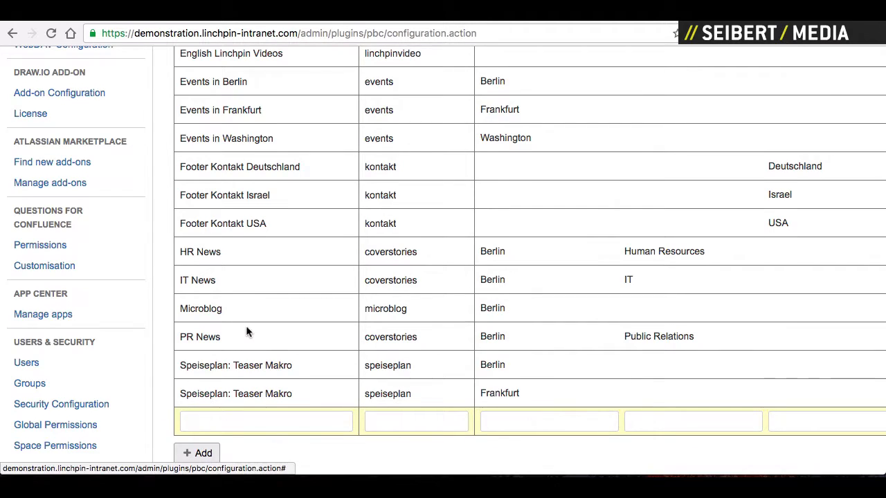
scroll(246, 326, up, 4)
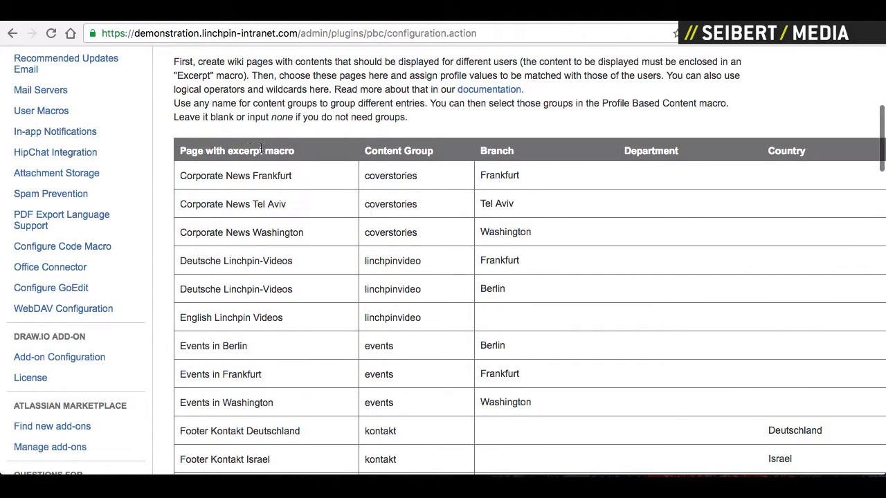
scroll(274, 167, down, 7)
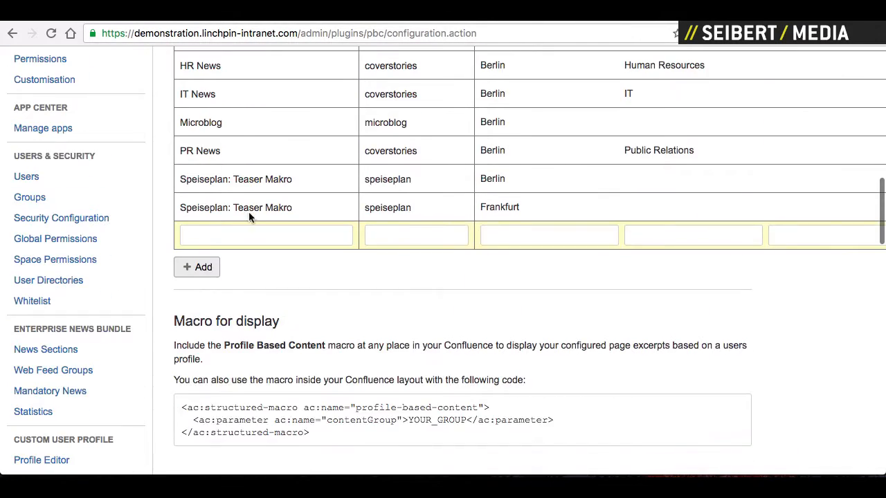
click(221, 237)
text(frankfr)
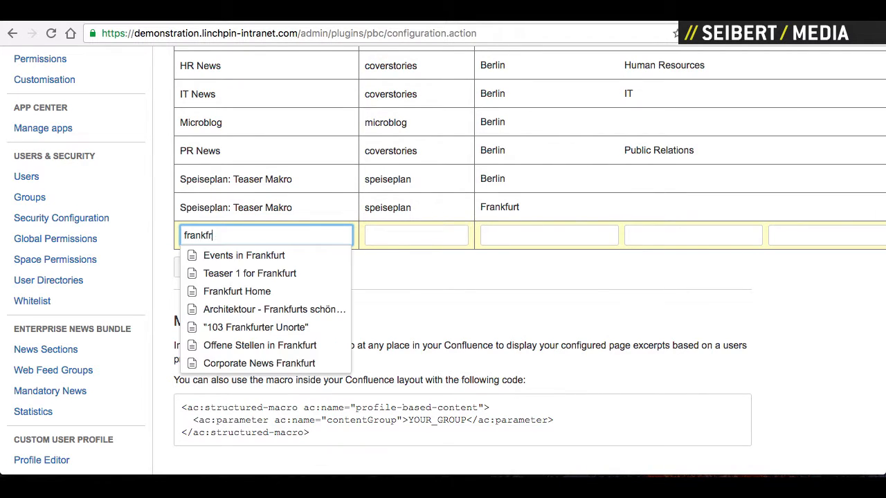
key(BackSpace)
key(BackSpace)
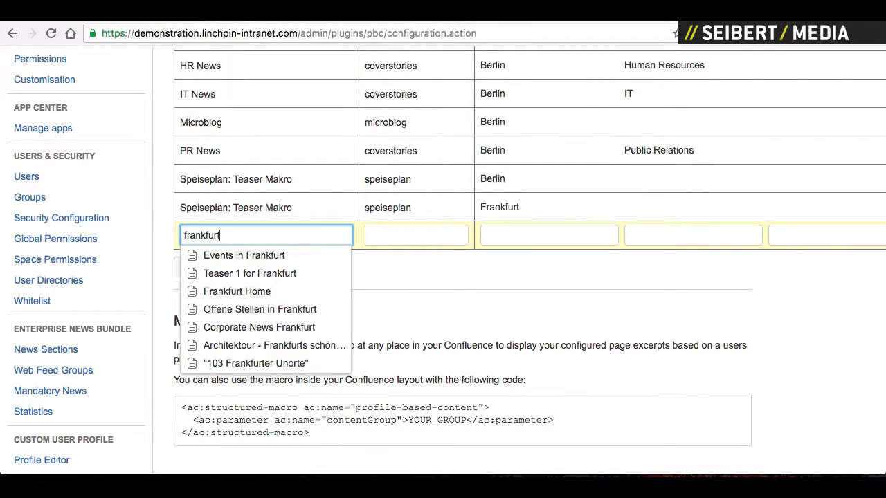
click(250, 273)
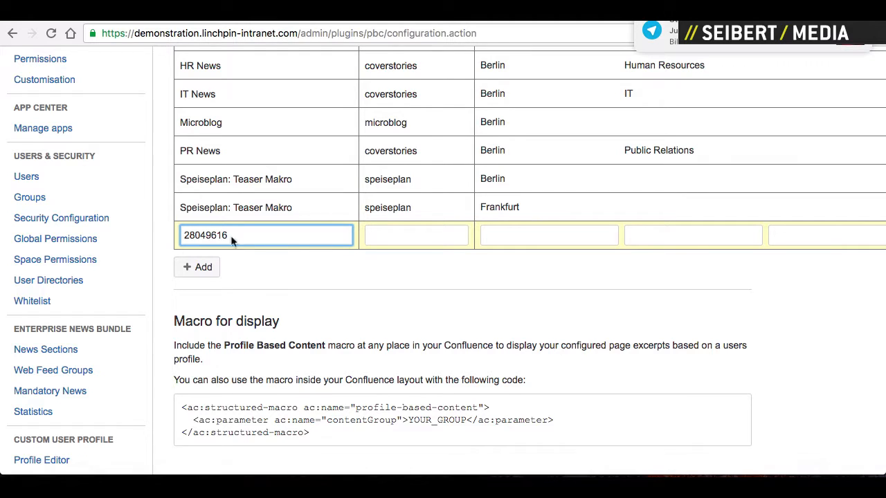
- Give the row content group testteaser1 and branch Frankfurt, then add another row
click(401, 234)
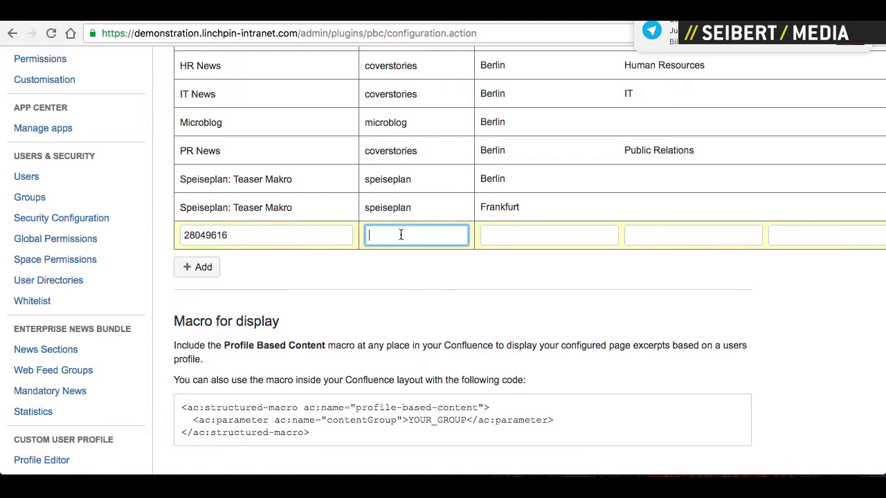
scroll(401, 298, up, 10)
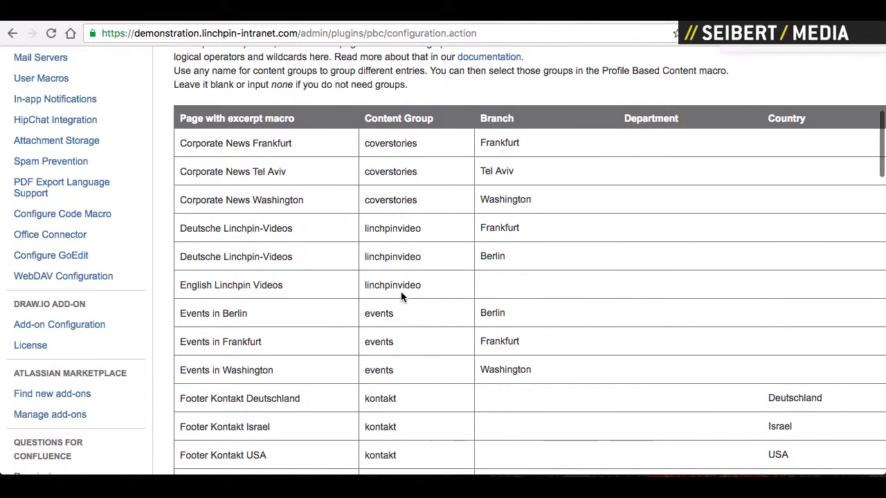
scroll(401, 273, down, 10)
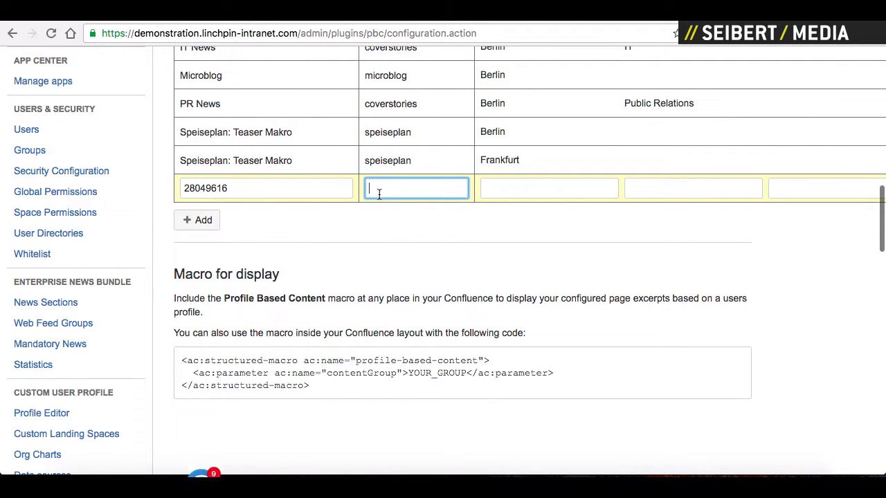
text(testteaser1)
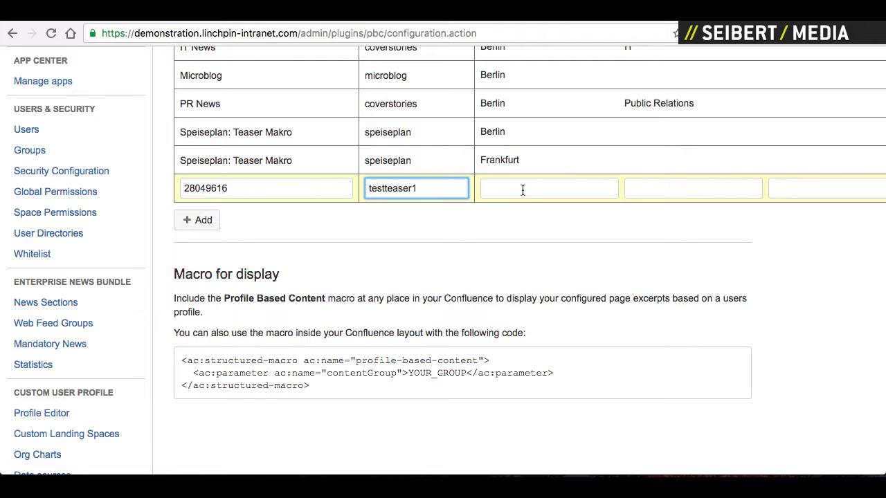
click(522, 189)
scroll(535, 229, up, 10)
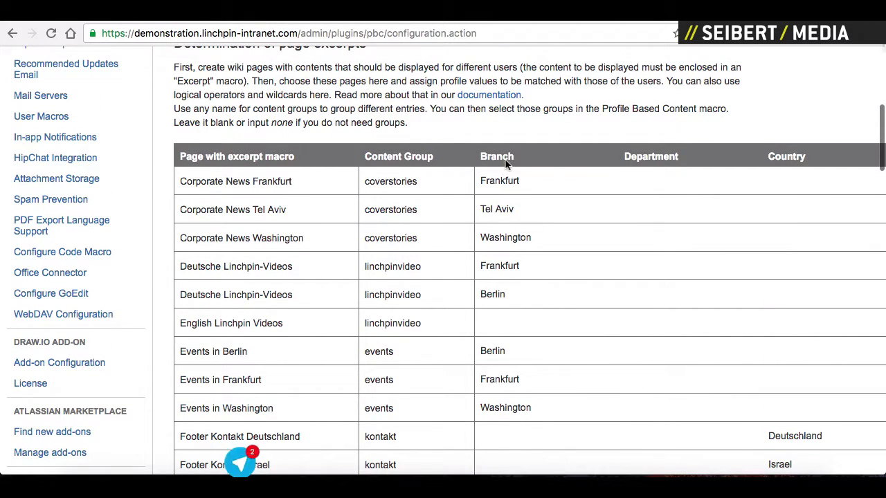
scroll(551, 163, down, 11)
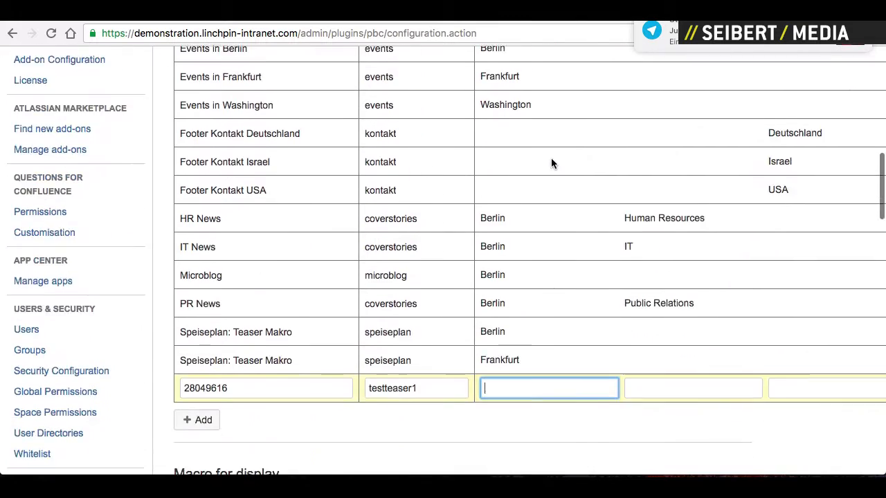
text(Frank)
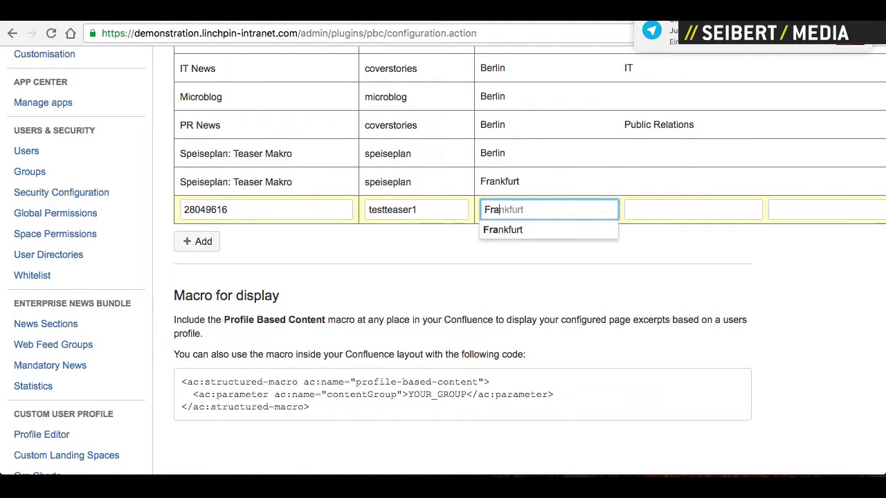
click(514, 230)
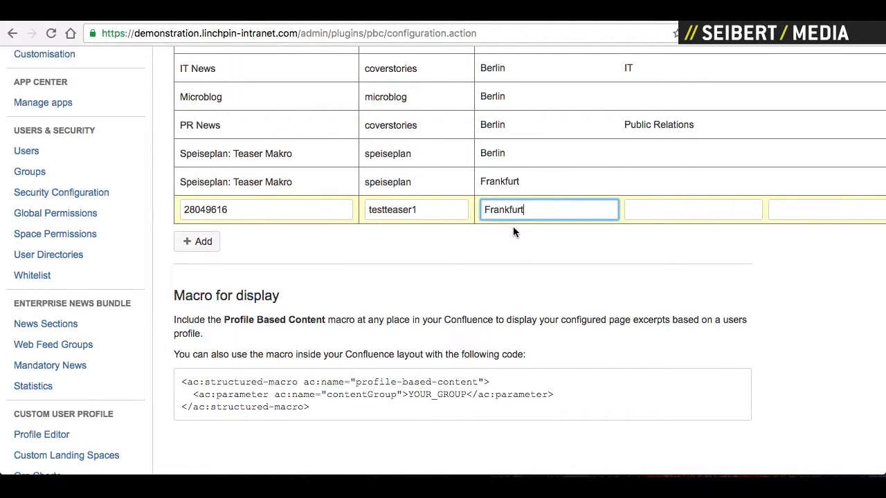
click(208, 242)
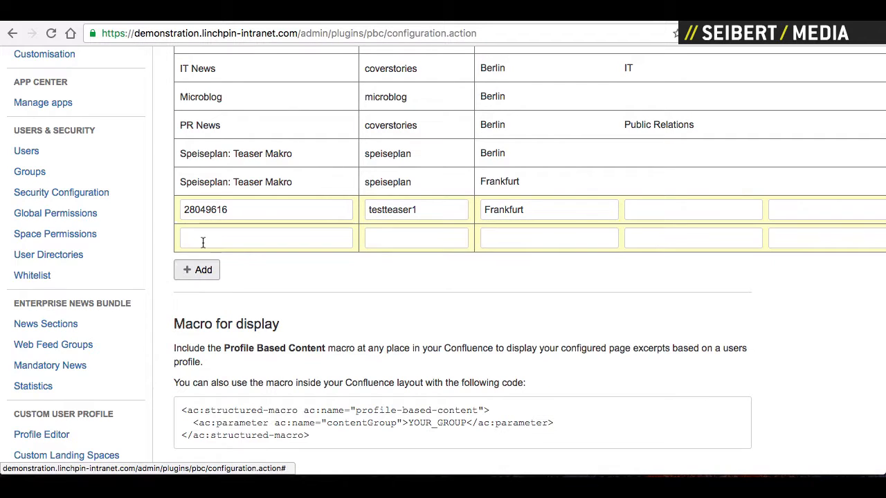
- Fill the second row with Teaser 1 for Washington, content group testteaser1 and branch Washington
click(202, 242)
text(w)
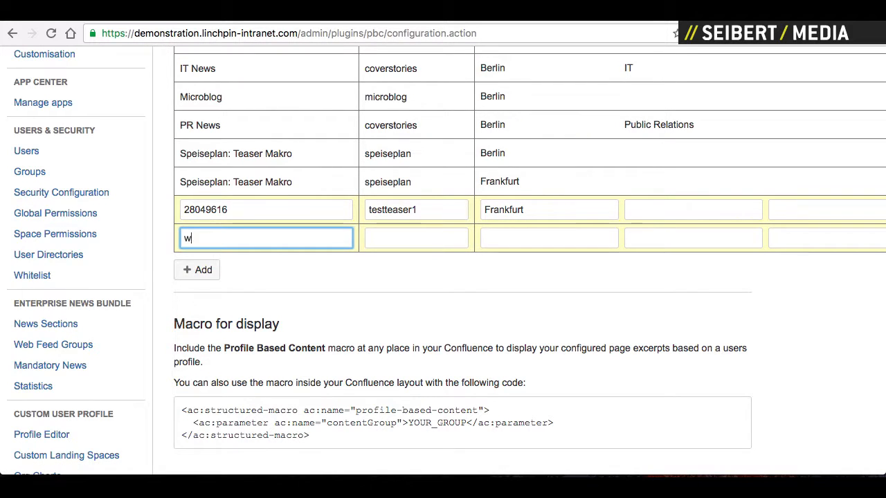
text(ashington)
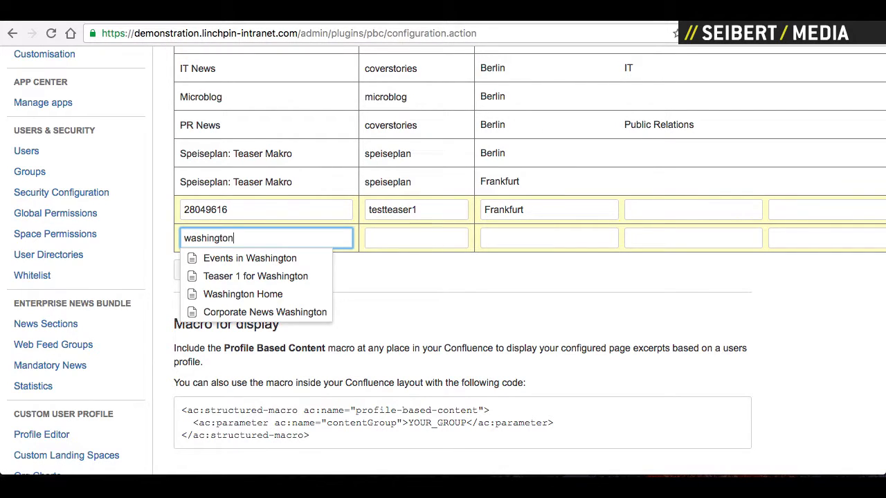
click(200, 276)
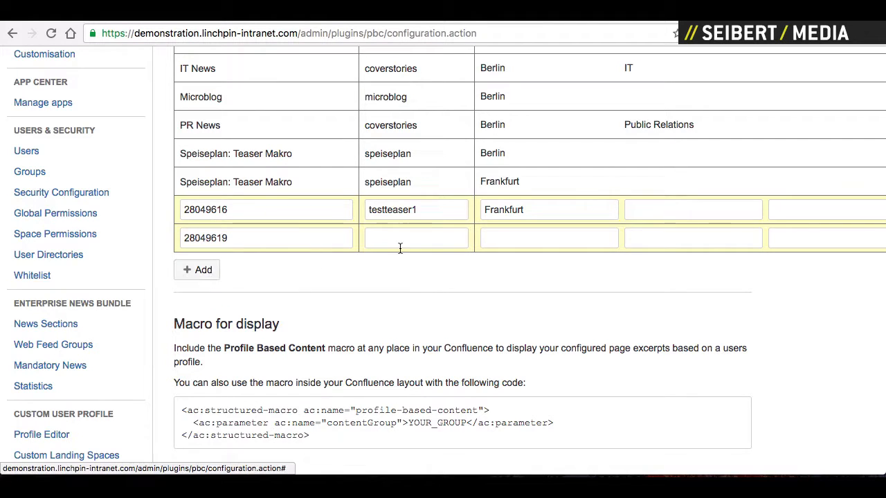
click(402, 246)
text(test)
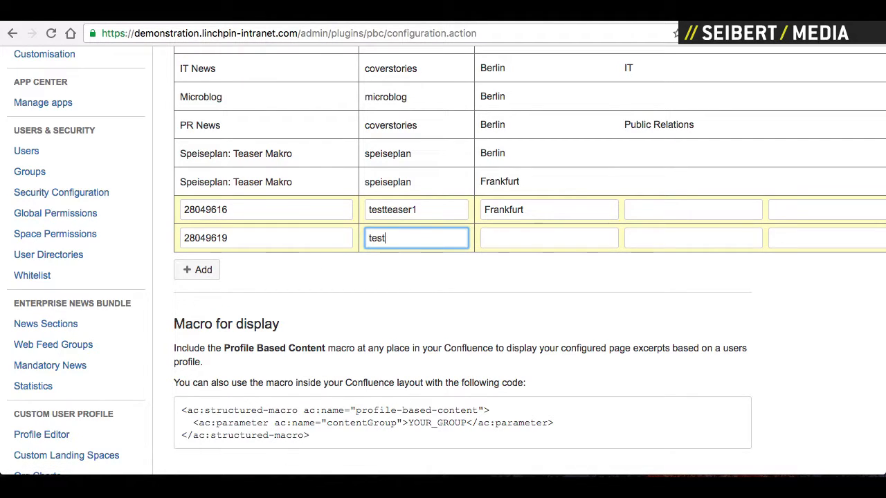
text(tesaser1)
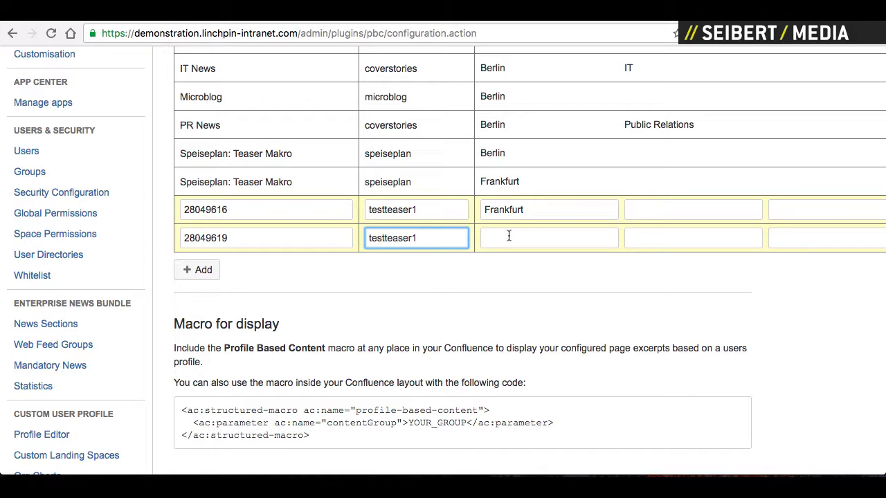
click(509, 236)
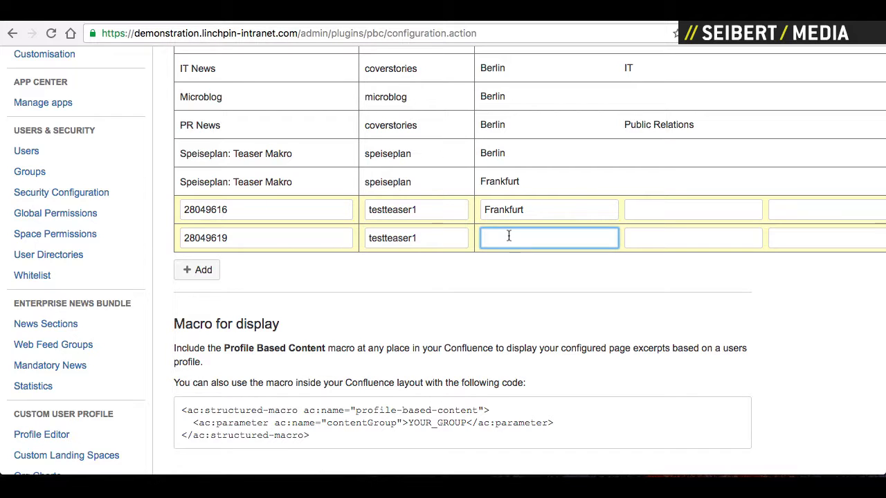
text(Wa)
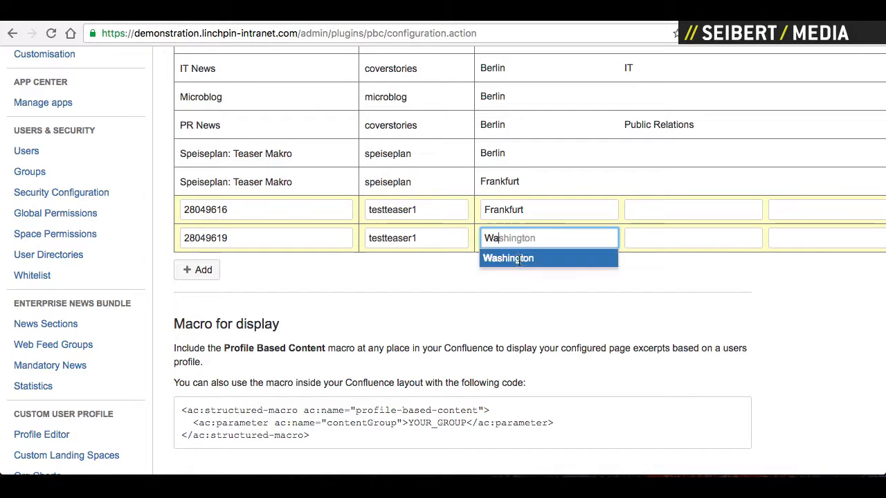
click(519, 258)
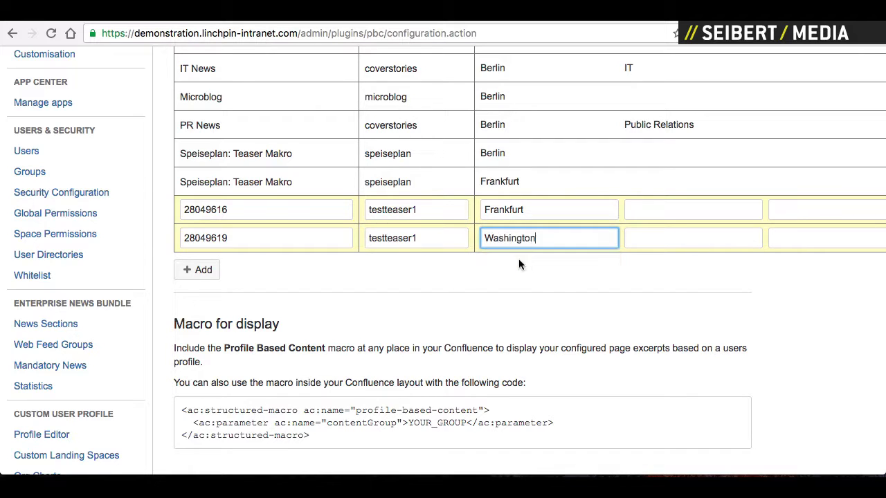
click(200, 270)
click(218, 268)
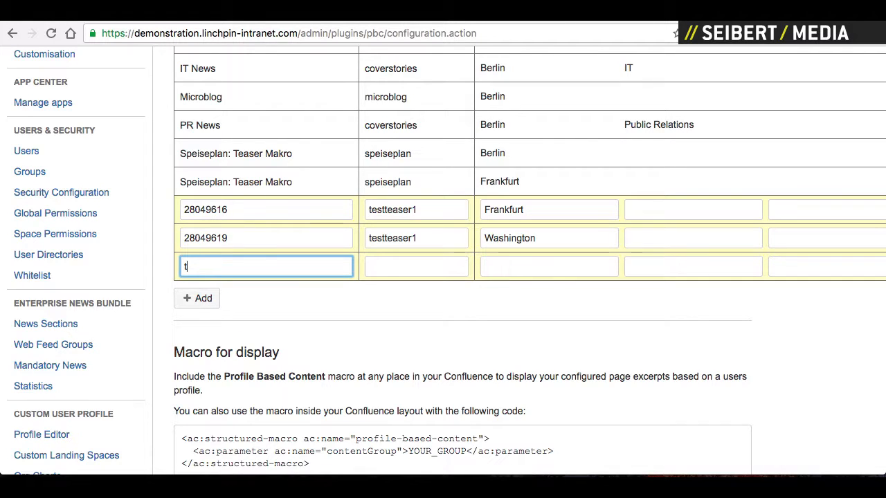
- Set the third row to page Teaser 1 for Washington with content group testteaser1 and no branch
text(tesa)
key(BackSpace)
key(BackSpace)
text(ser)
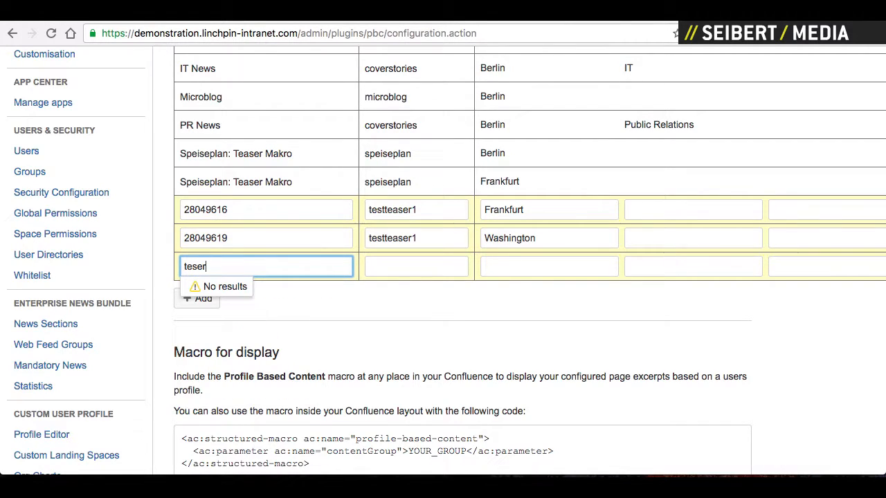
text(aser)
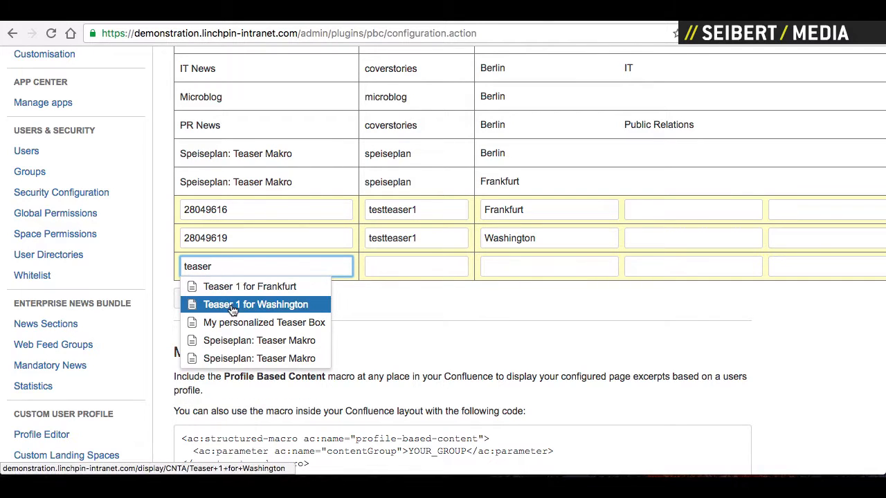
click(233, 305)
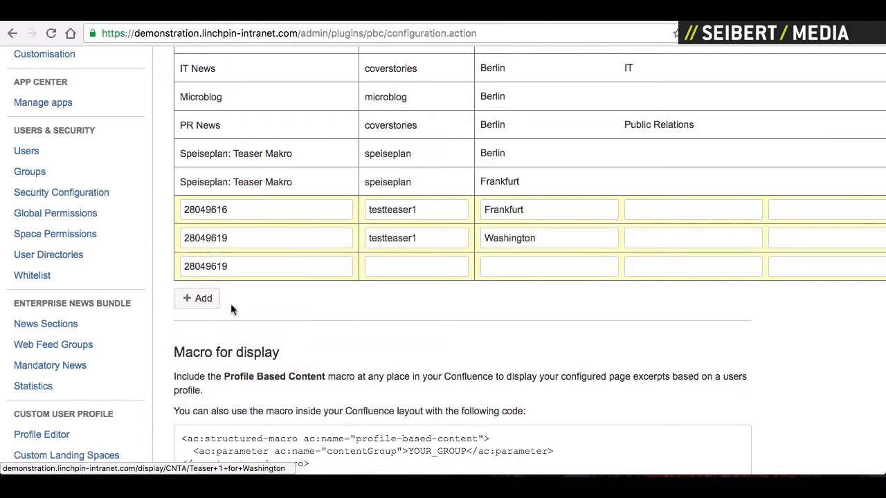
click(402, 267)
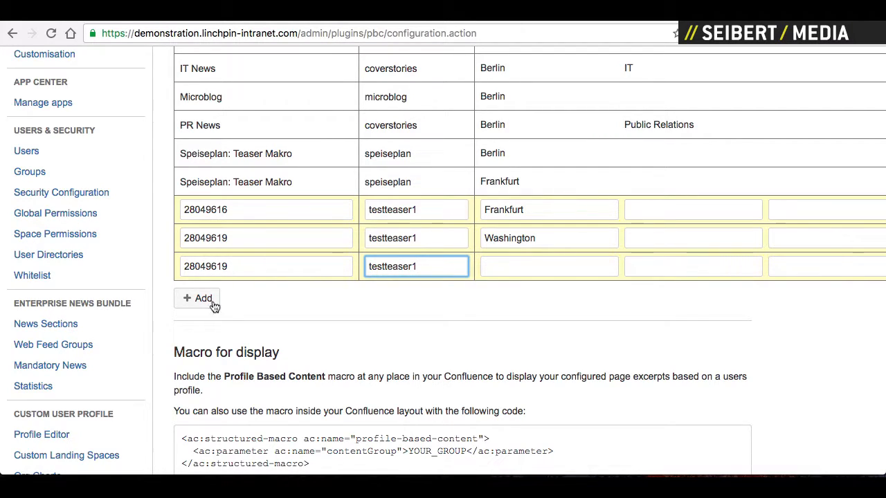
- Save the branchless, Frankfurt and Washington entries, then switch to the My personalized Teaser Box page
scroll(411, 281, right, 3)
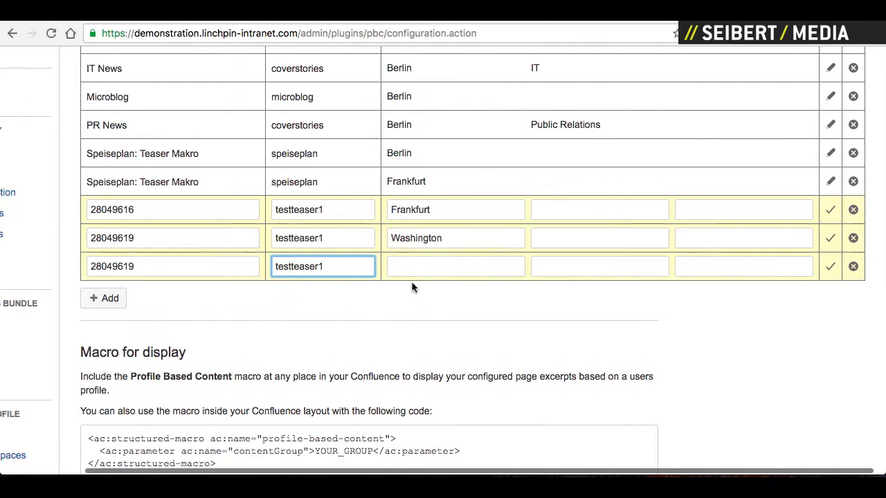
click(830, 267)
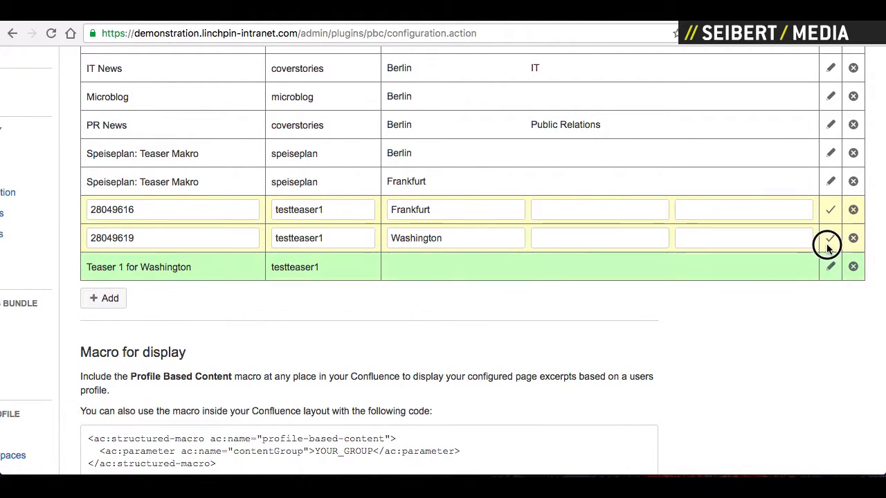
click(830, 210)
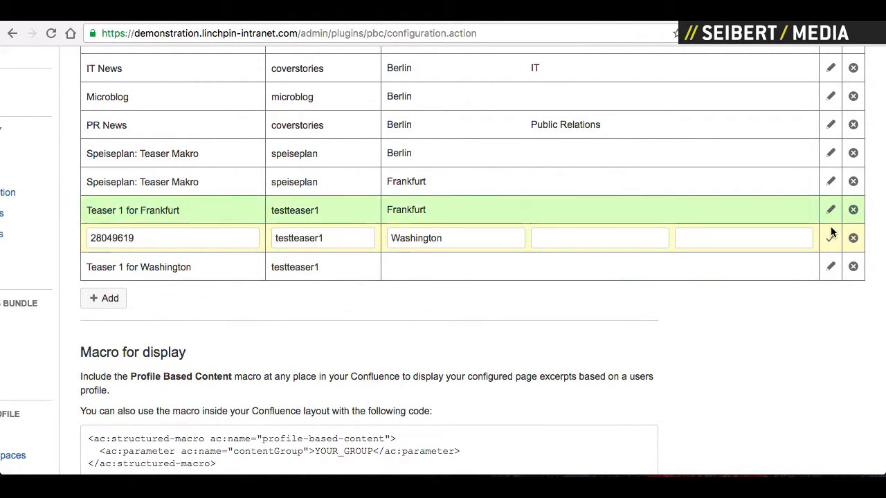
click(830, 237)
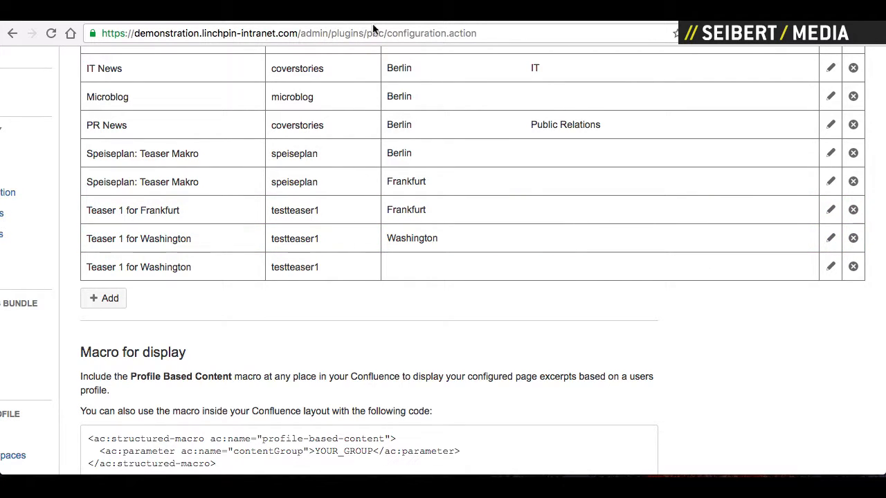
click(104, 17)
scroll(142, 132, up, 6)
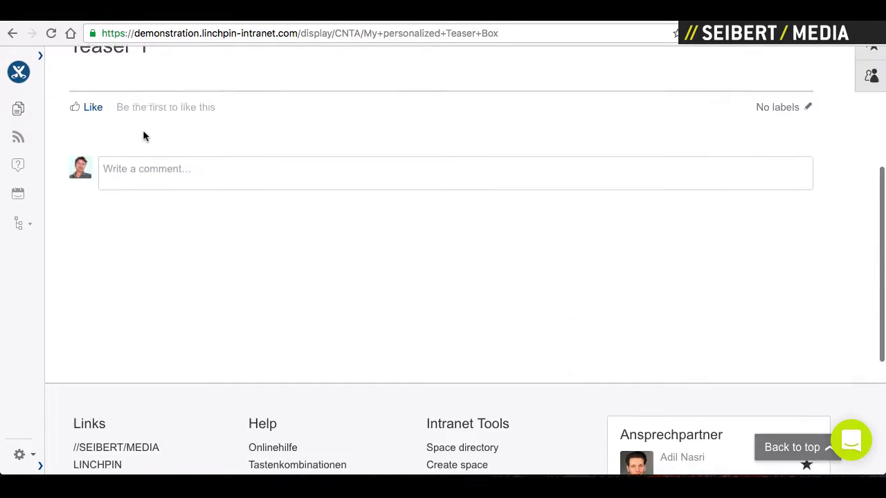
- Reload the teaser page, open your profile showing branch Tel Aviv and country Deutschland, and edit it
click(51, 35)
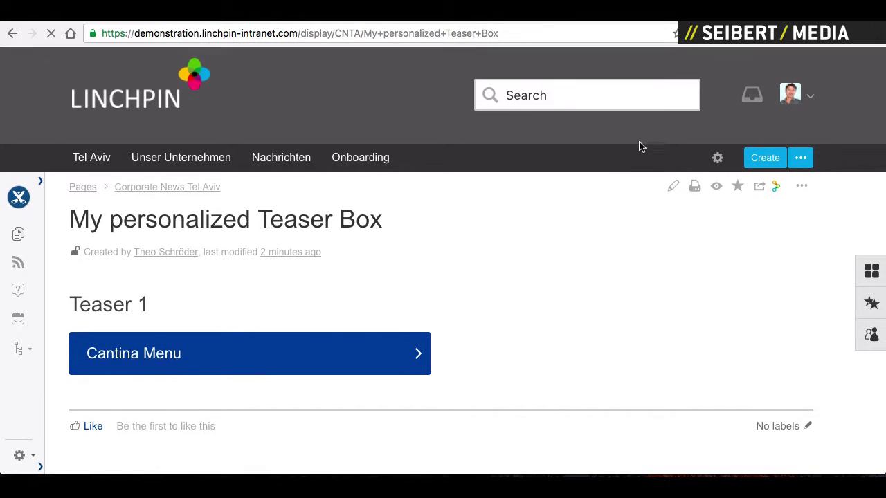
click(793, 95)
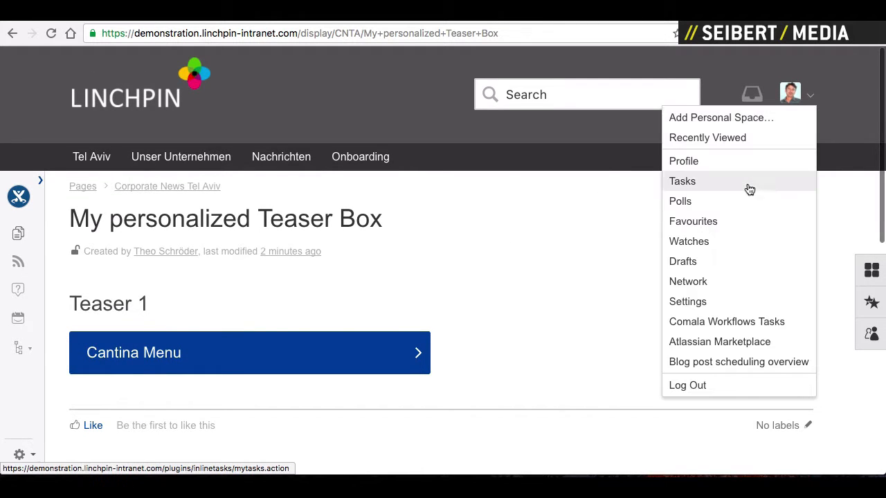
click(692, 162)
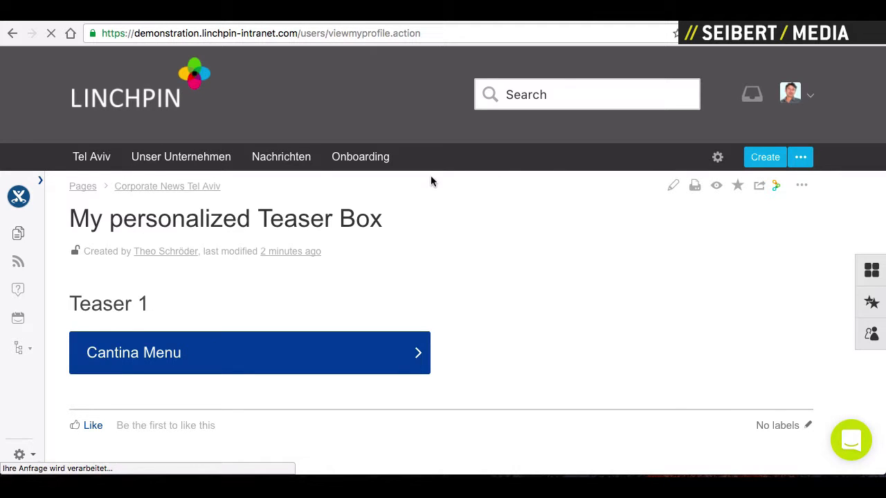
scroll(438, 304, down, 10)
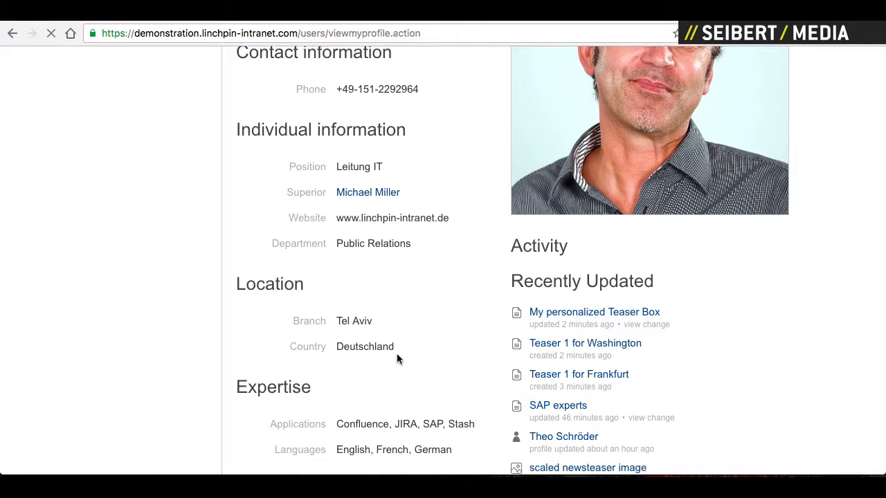
scroll(397, 358, down, 2)
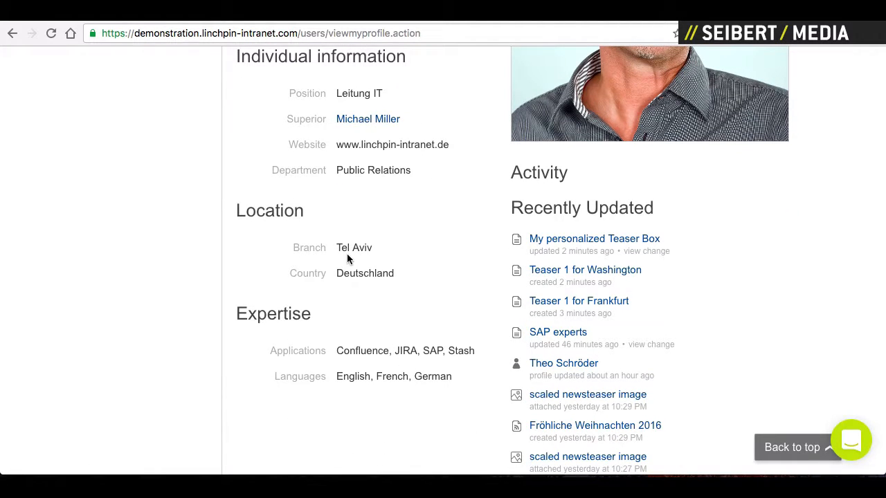
scroll(408, 257, up, 5)
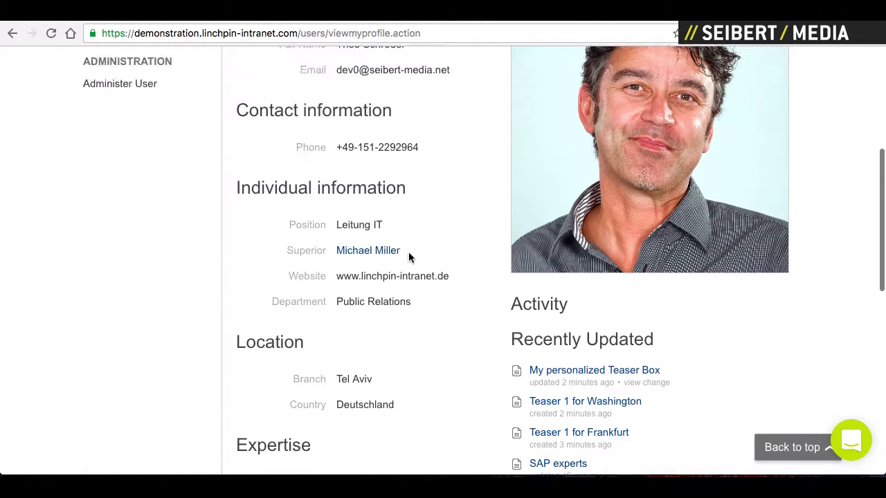
scroll(408, 258, down, 2)
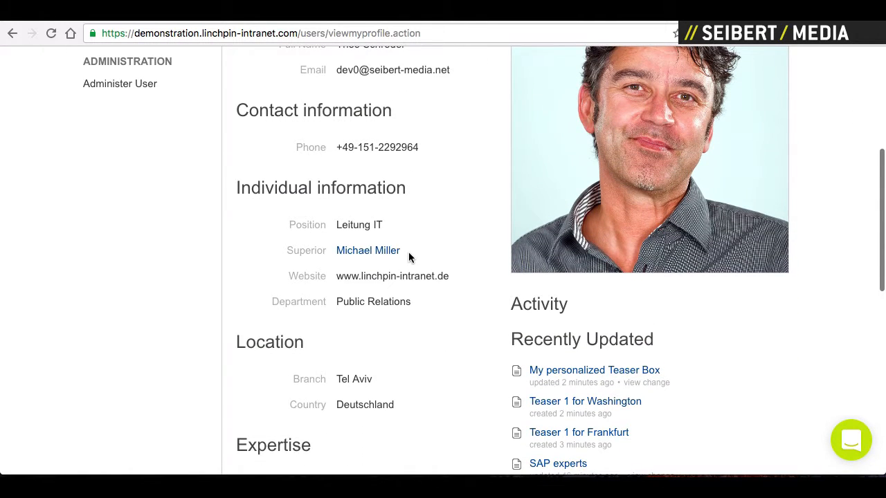
scroll(408, 256, up, 4)
click(769, 143)
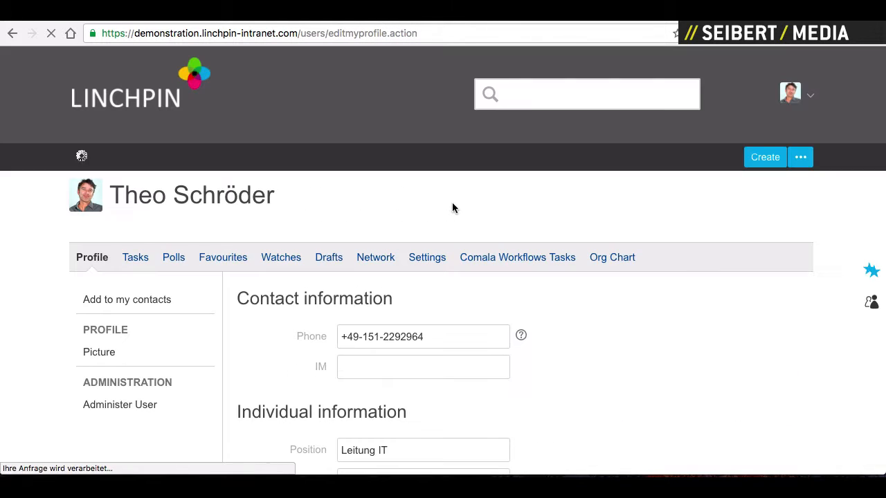
- Change the profile branch from Tel Aviv to Frankfurt and save the profile
scroll(426, 296, down, 5)
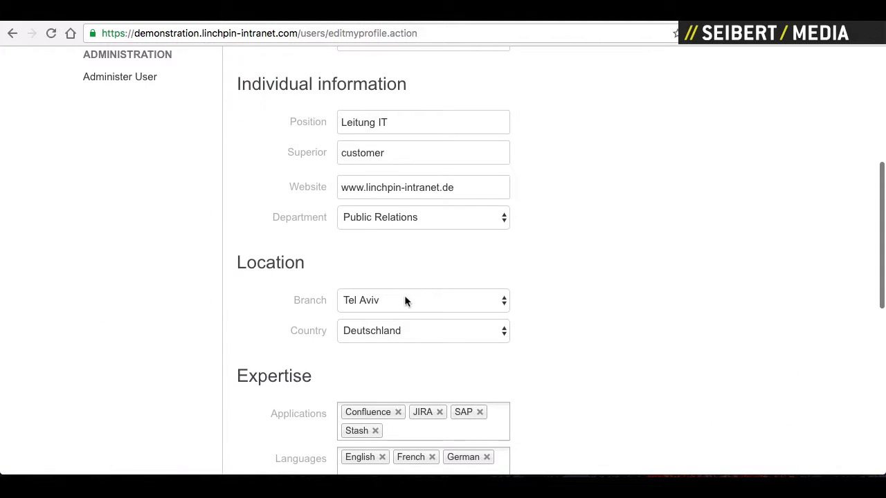
click(404, 300)
click(371, 260)
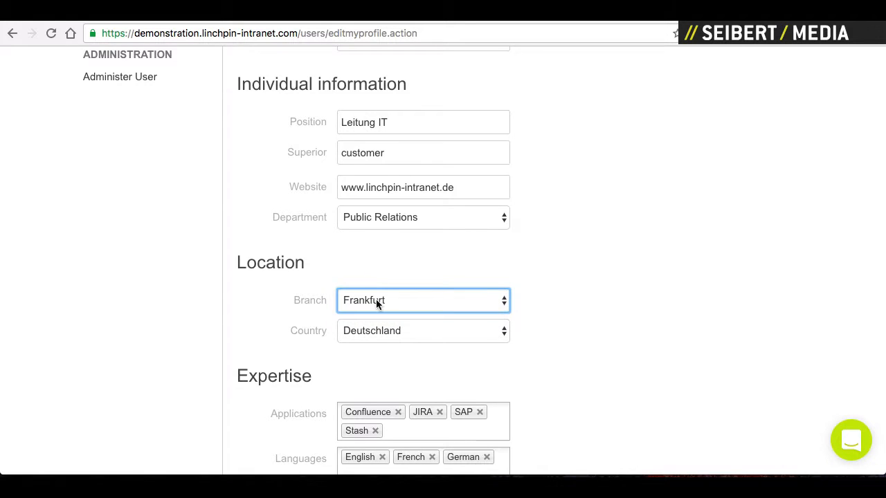
scroll(375, 299, down, 4)
click(349, 400)
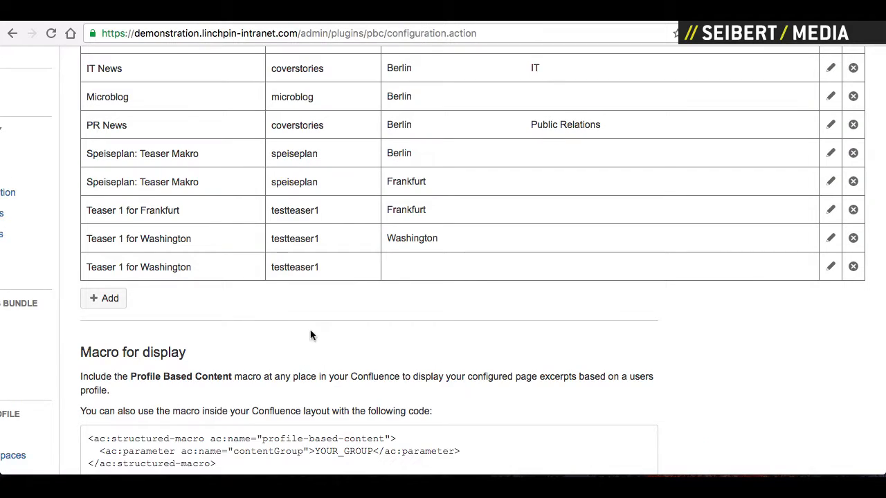
- Reopen My personalized Teaser Box from Recently viewed (g r) to see Speiseplan, then open the author's profile
scroll(313, 322, up, 10)
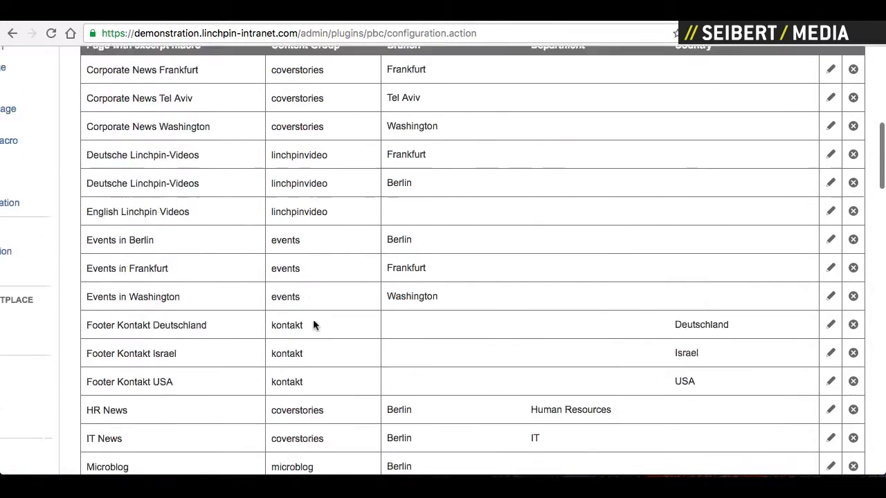
key(g)
key(r)
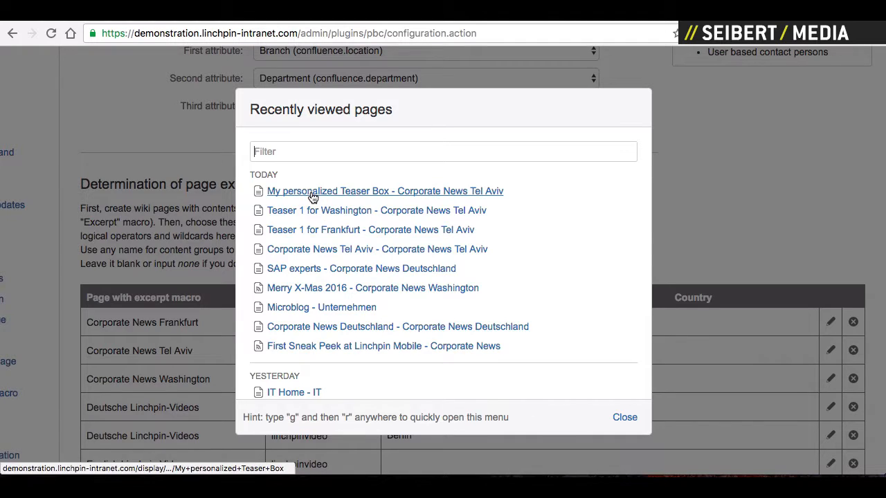
click(313, 195)
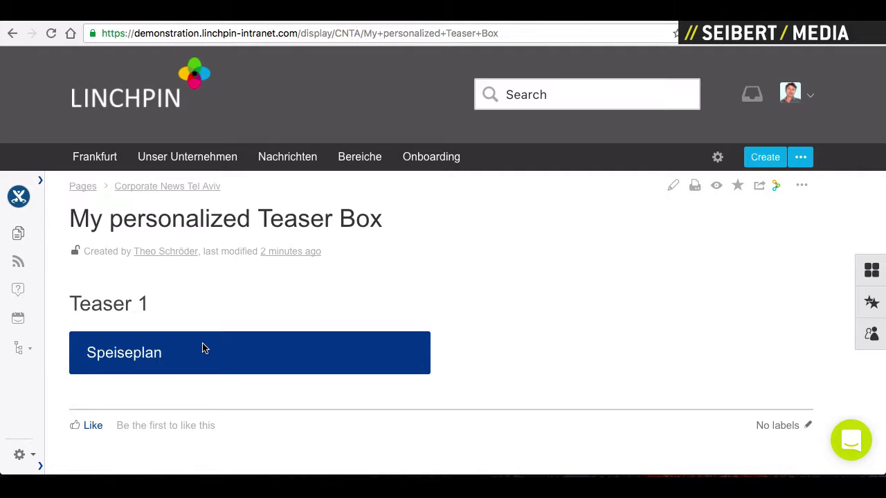
click(166, 251)
- Edit the profile, choose Berlin as the branch, and save it
click(775, 297)
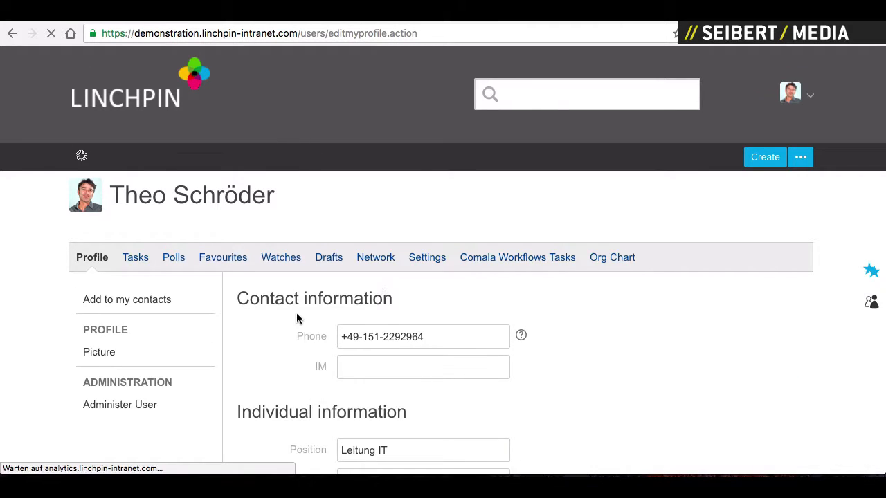
scroll(296, 313, down, 5)
click(374, 382)
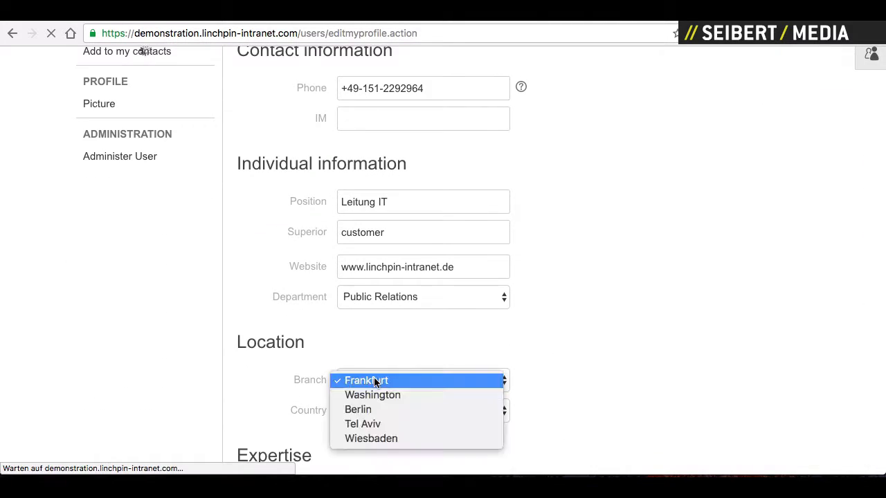
key(Escape)
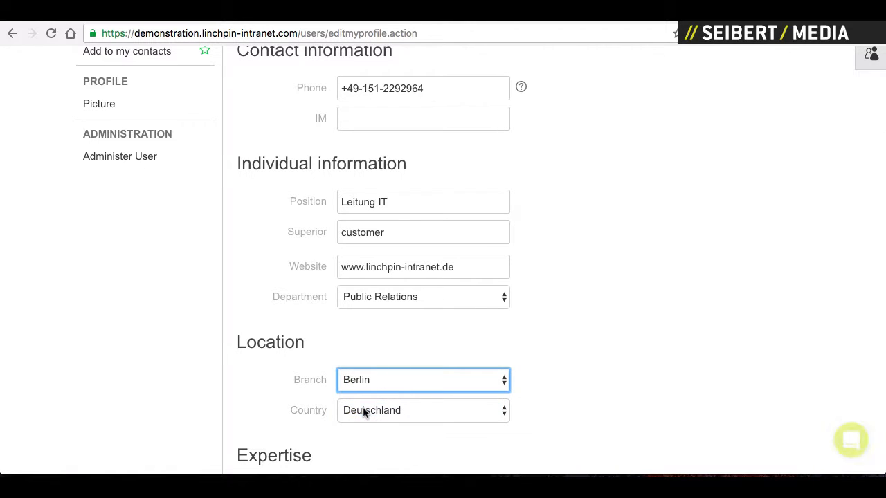
scroll(326, 415, down, 3)
scroll(326, 415, down, 2)
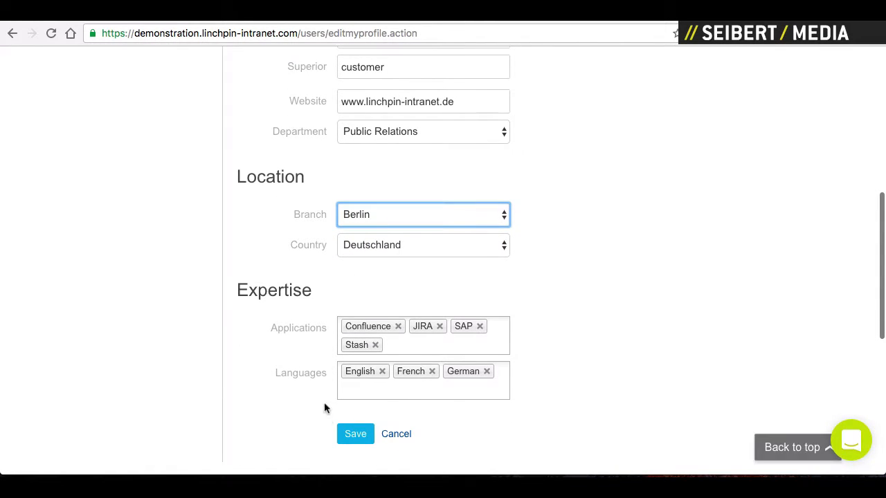
click(355, 434)
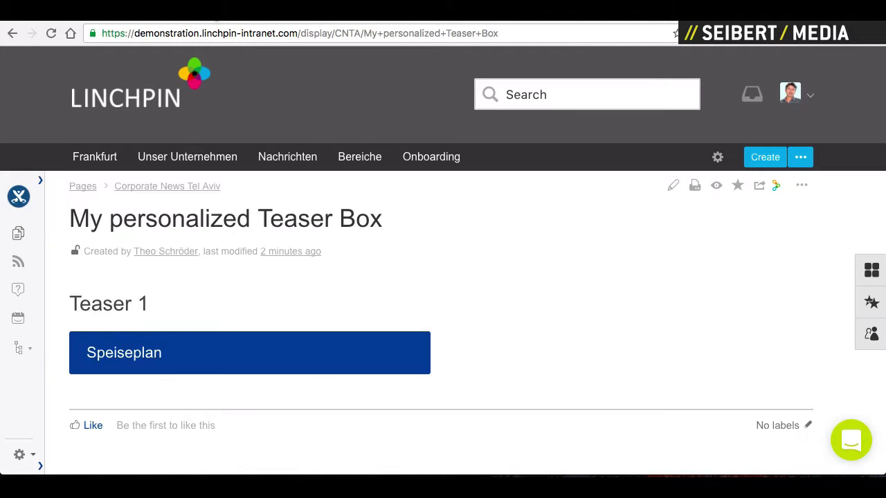
- Reload to see Cantina Menu for branch Berlin, then reopen your profile for editing
click(50, 34)
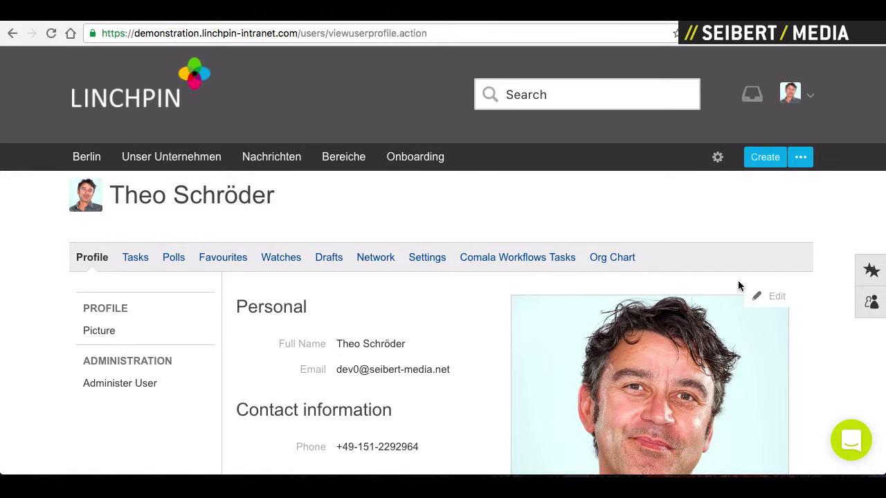
click(759, 296)
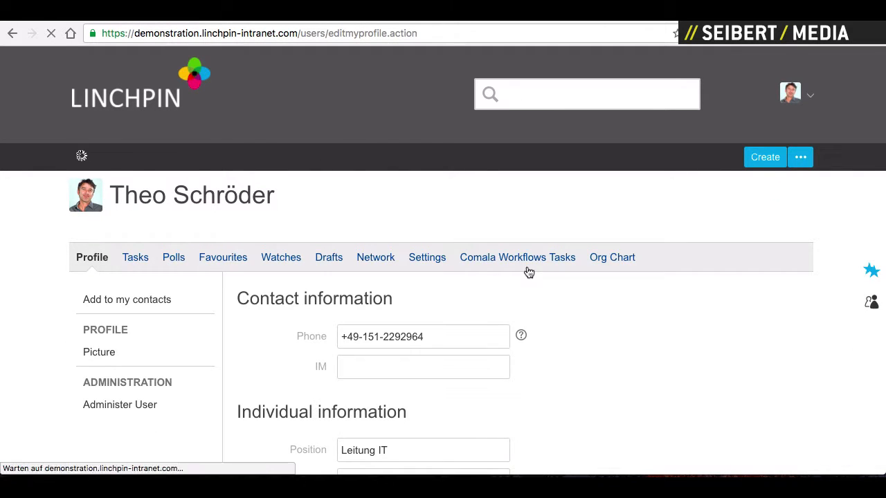
scroll(480, 279, down, 5)
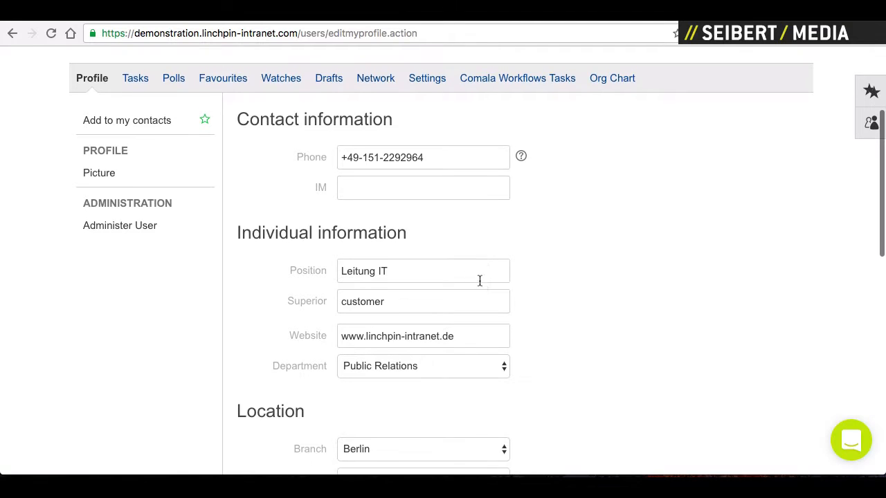
scroll(479, 280, up, 5)
scroll(653, 430, down, 15)
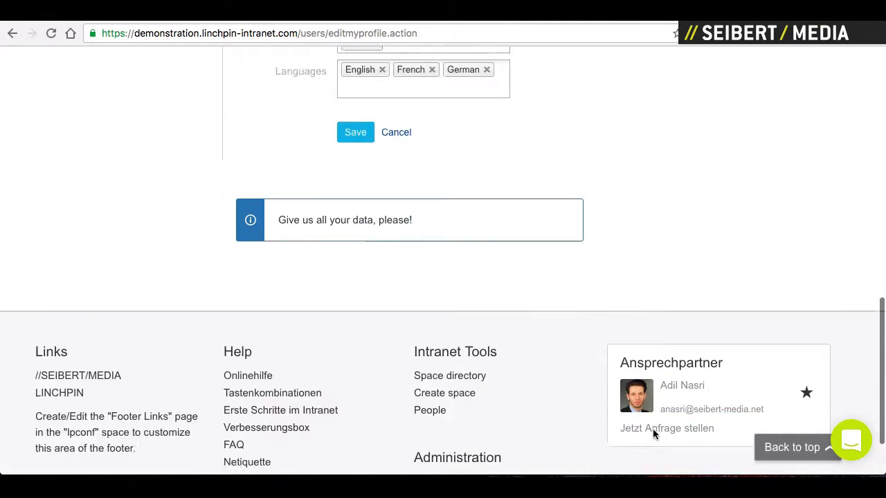
scroll(653, 429, down, 2)
- Search General configuration for 'based' and open the Profile Based Content configuration
click(445, 403)
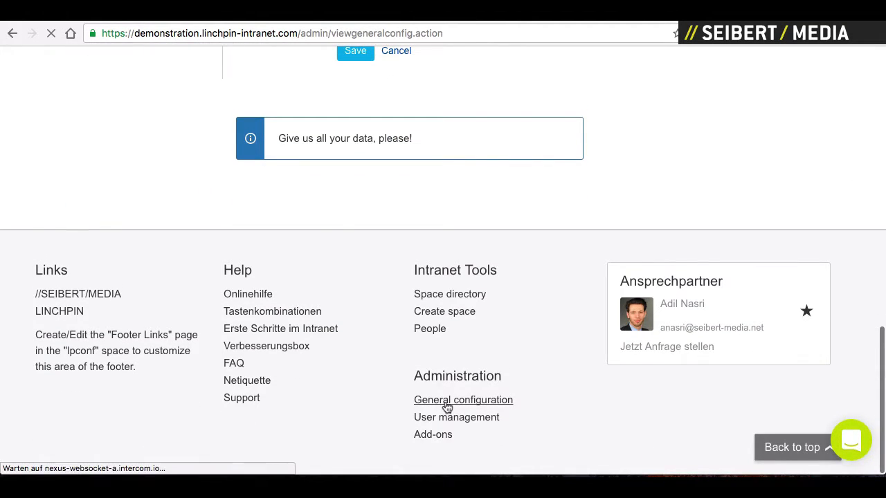
scroll(208, 392, down, 8)
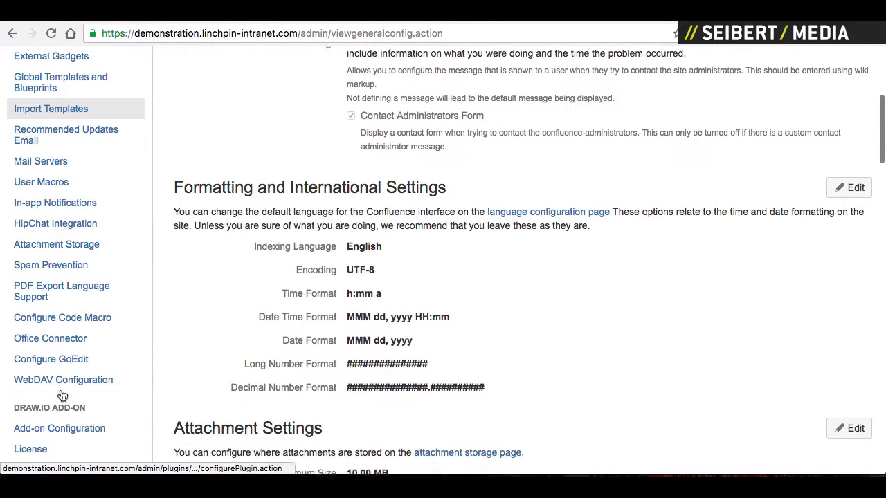
key(ctrl+f)
text(based)
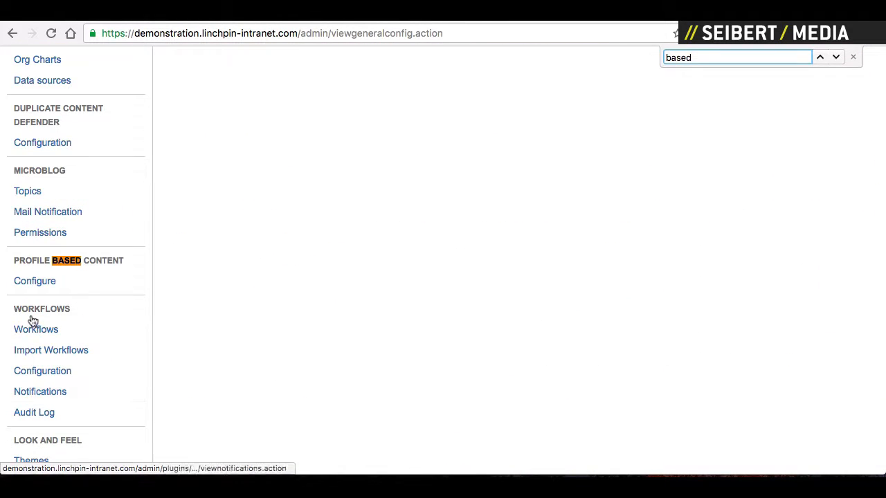
click(34, 281)
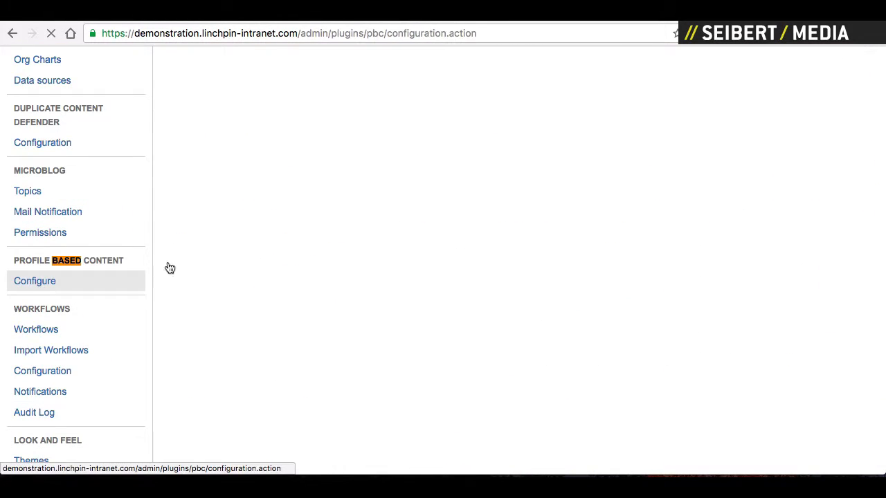
- Put the Teaser 1 for Frankfurt entry into edit mode
scroll(587, 321, down, 15)
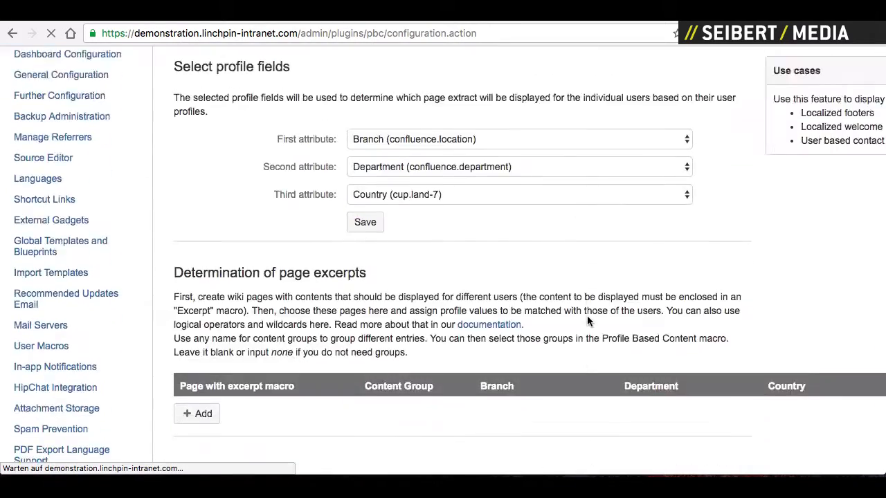
scroll(587, 321, up, 4)
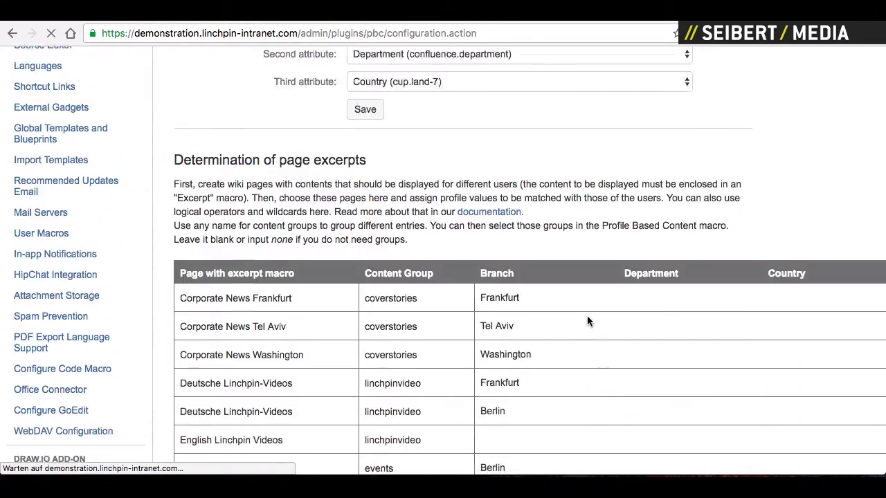
scroll(587, 321, down, 6)
scroll(586, 315, down, 2)
scroll(540, 311, right, 3)
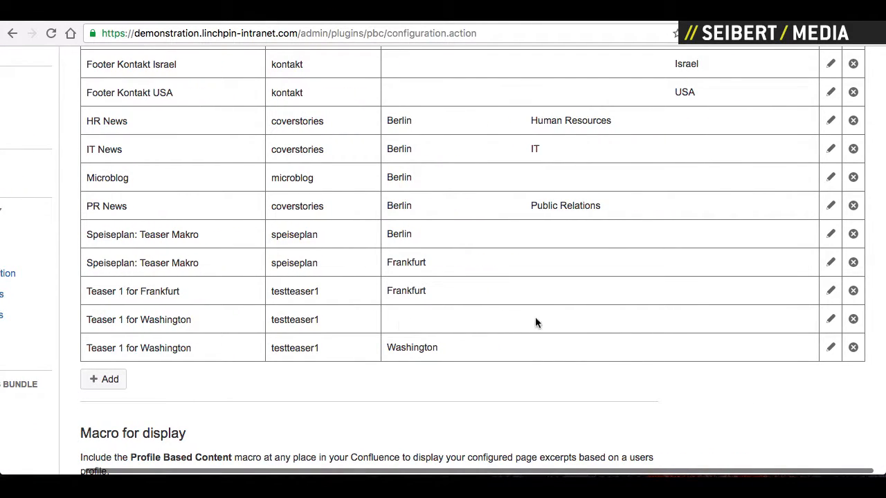
click(831, 292)
scroll(659, 227, up, 10)
scroll(659, 227, up, 3)
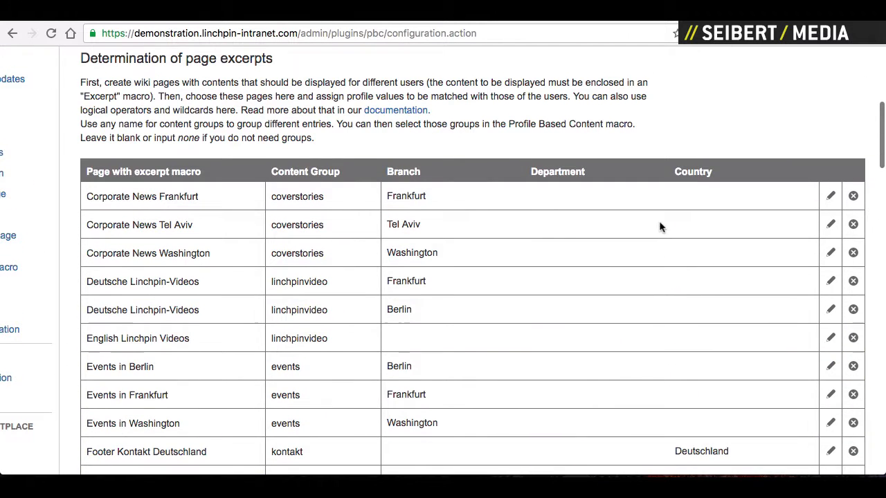
scroll(711, 174, down, 16)
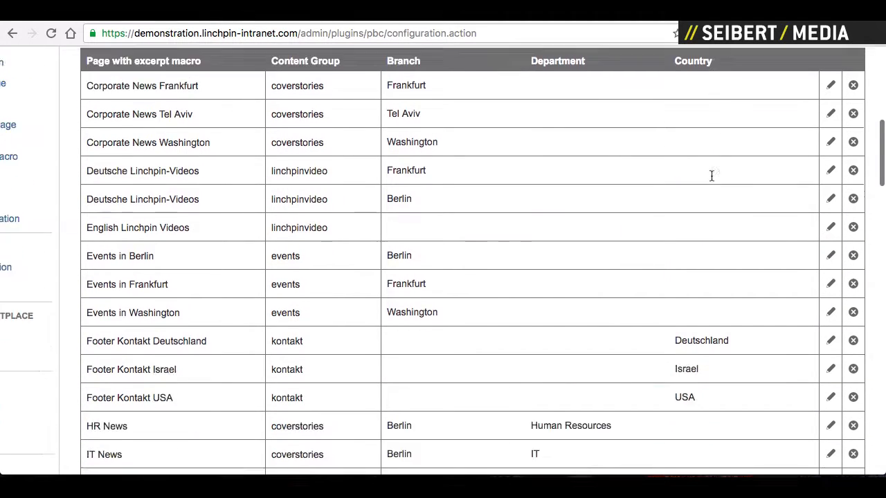
- Retarget the Teaser 1 for Frankfurt entry from branch Frankfurt to country Deutschland and save it
double_click(418, 241)
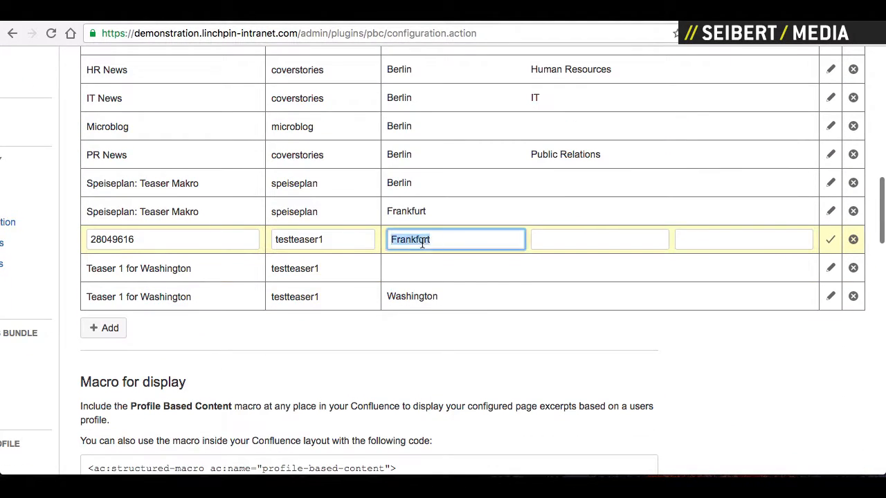
key(BackSpace)
click(710, 234)
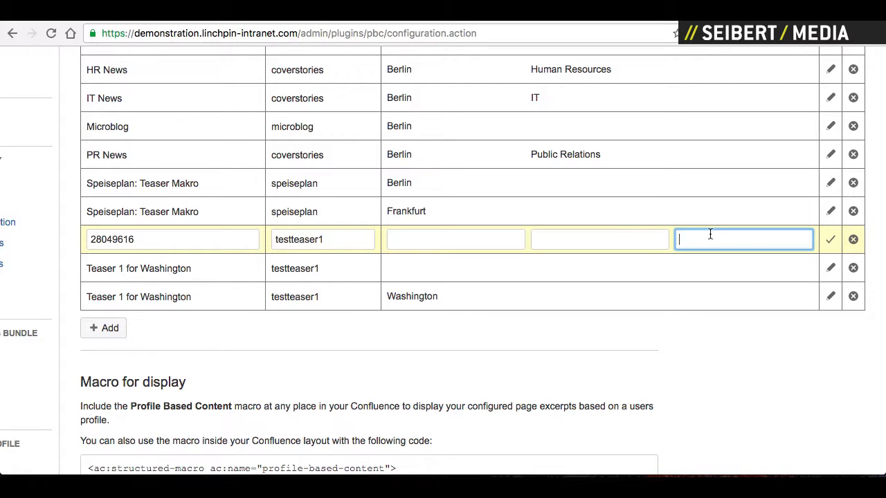
text(De)
click(724, 258)
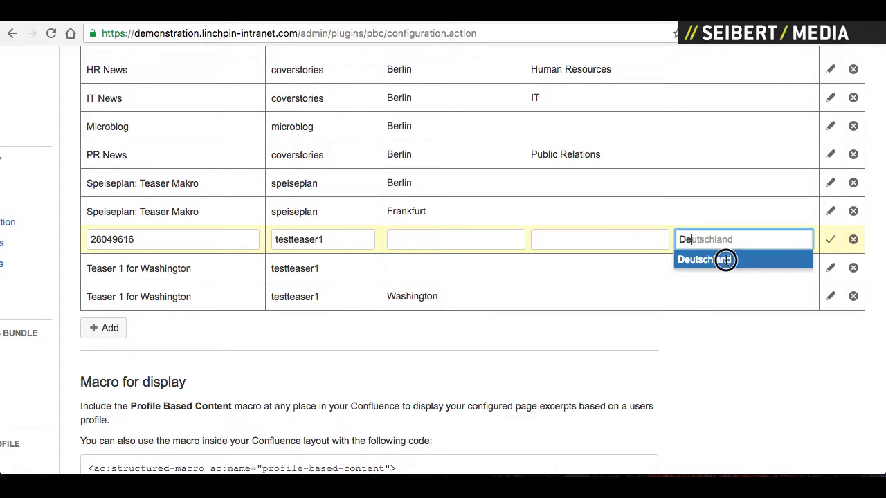
click(831, 242)
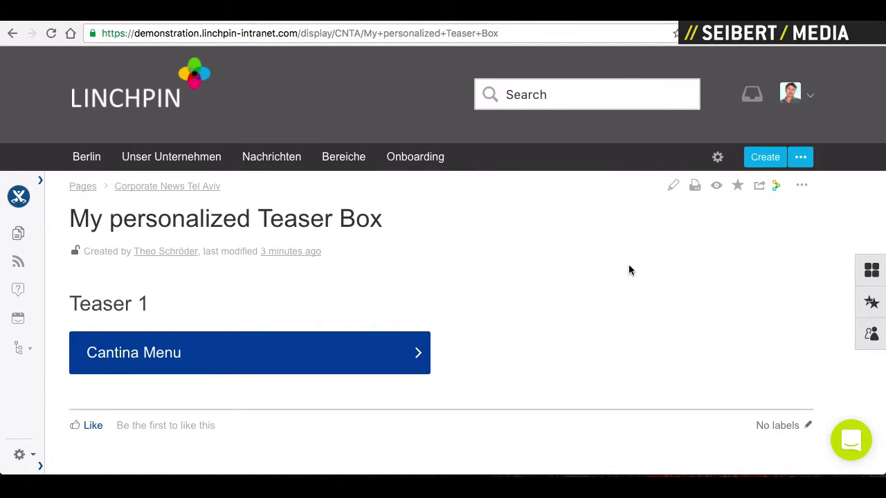
- Reload the teaser page, then open your own profile in edit mode from the avatar menu
click(50, 35)
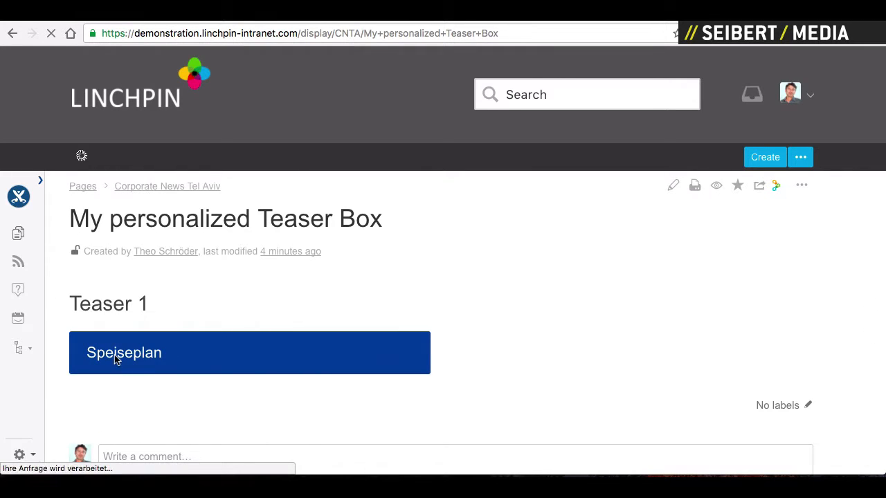
click(789, 94)
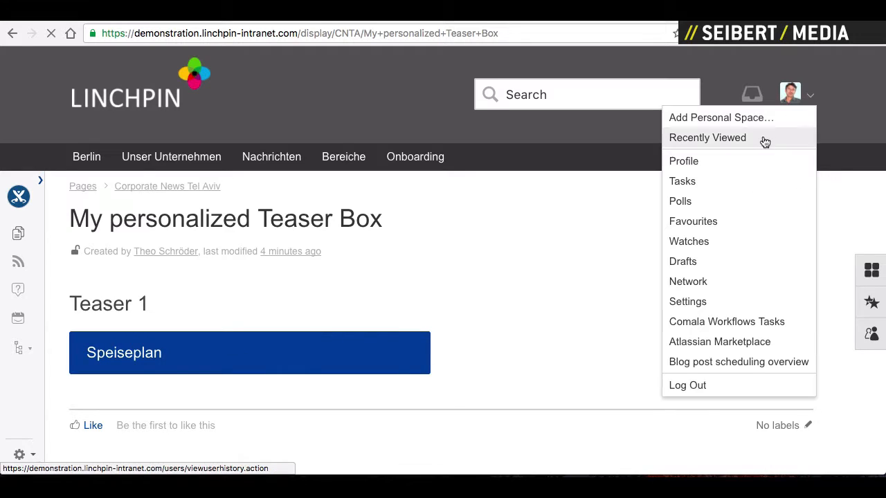
click(694, 163)
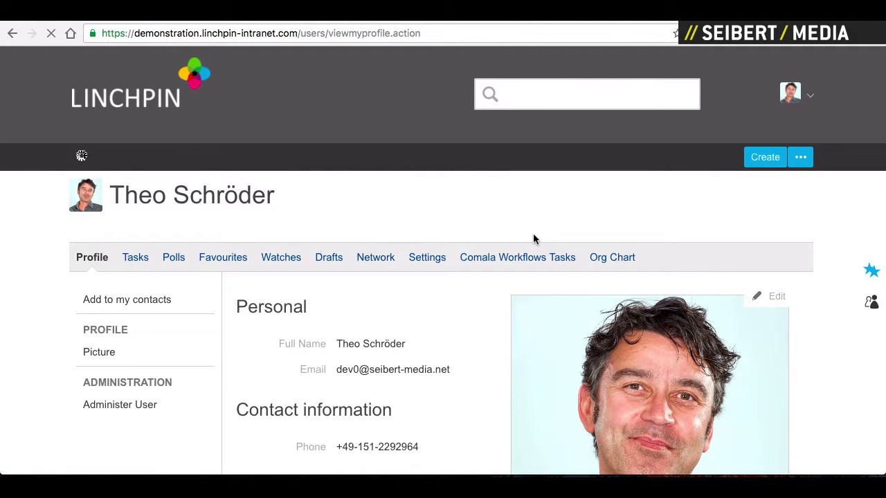
click(771, 303)
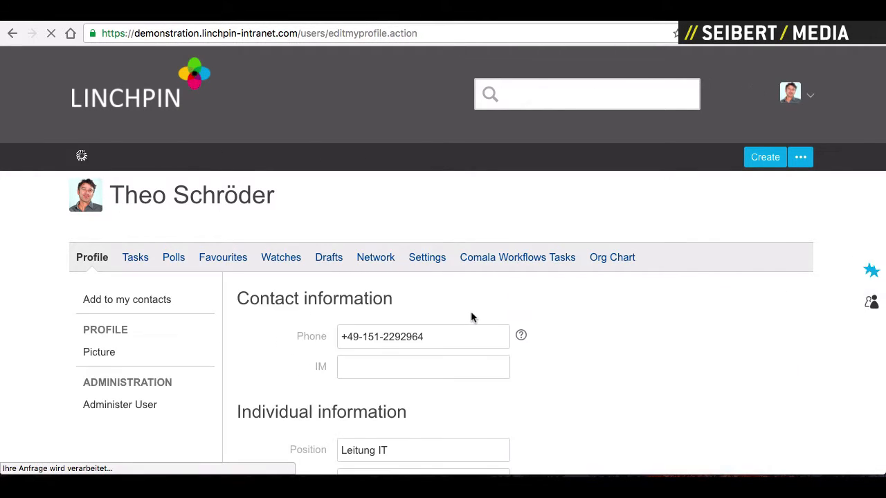
- In the profile's Location section, choose branch Washington and country USA, then save
scroll(472, 316, down, 3)
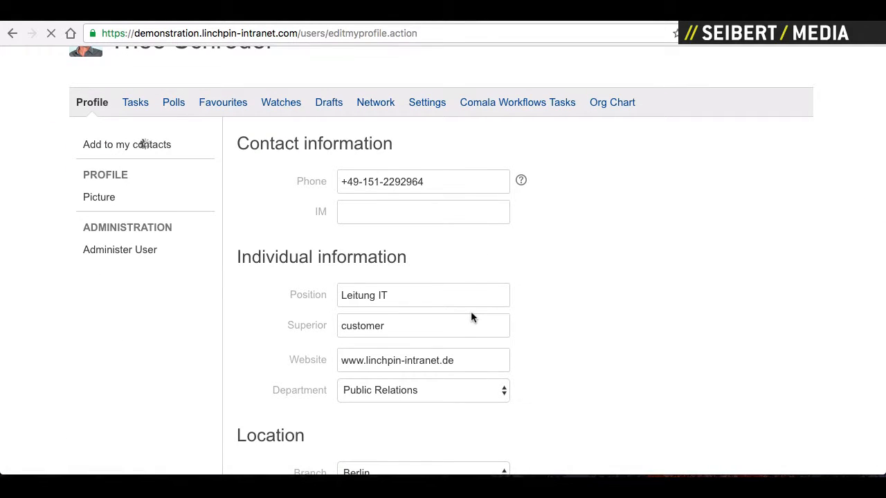
scroll(471, 318, down, 3)
click(410, 287)
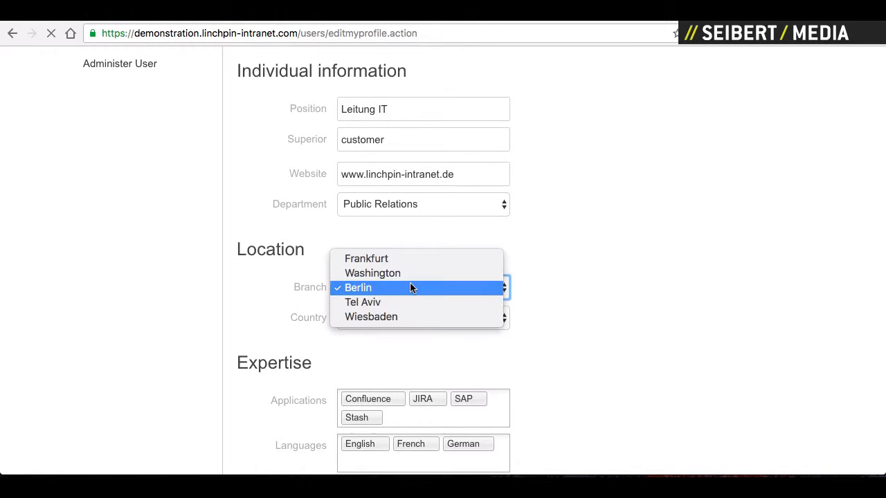
click(393, 273)
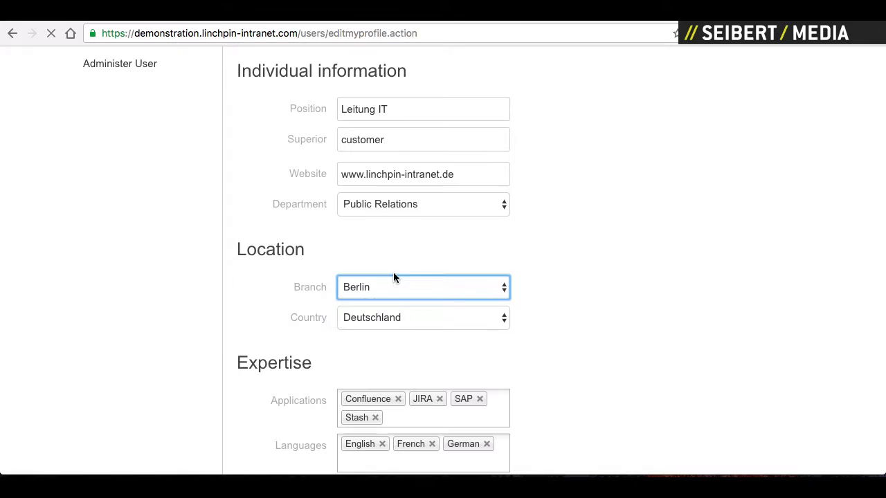
click(393, 318)
click(383, 333)
scroll(307, 380, down, 3)
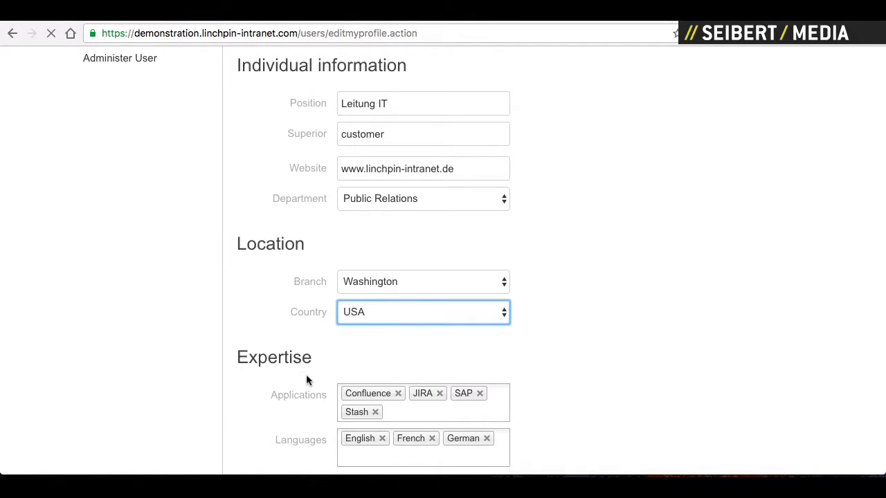
click(354, 317)
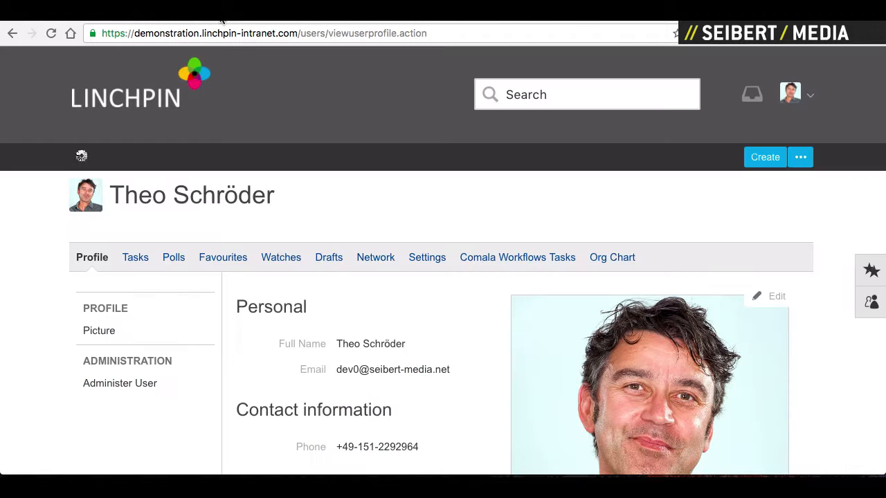
- Reopen My personalized Teaser Box from the recently viewed list to see Cantina Menu, then return to the configuration
click(236, 154)
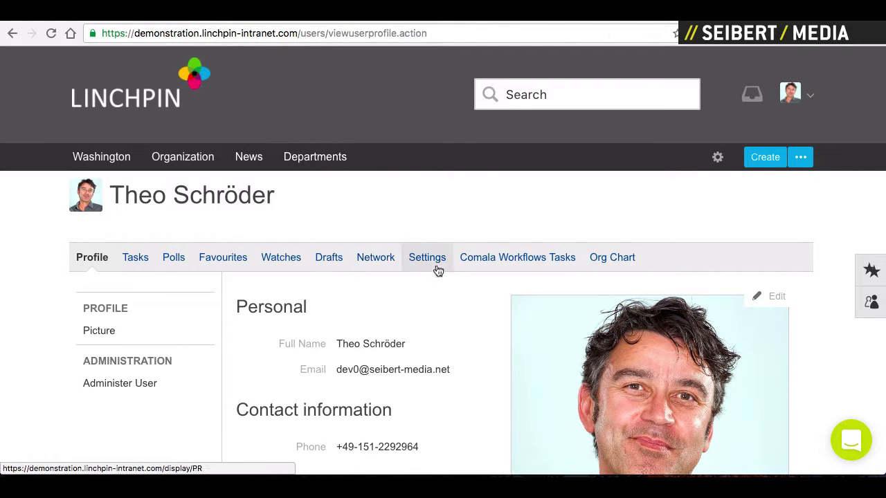
key(g)
key(r)
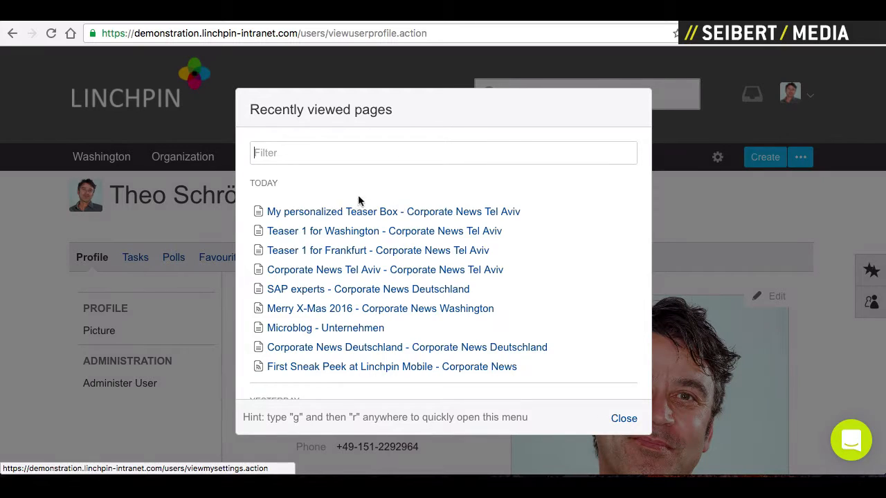
click(340, 214)
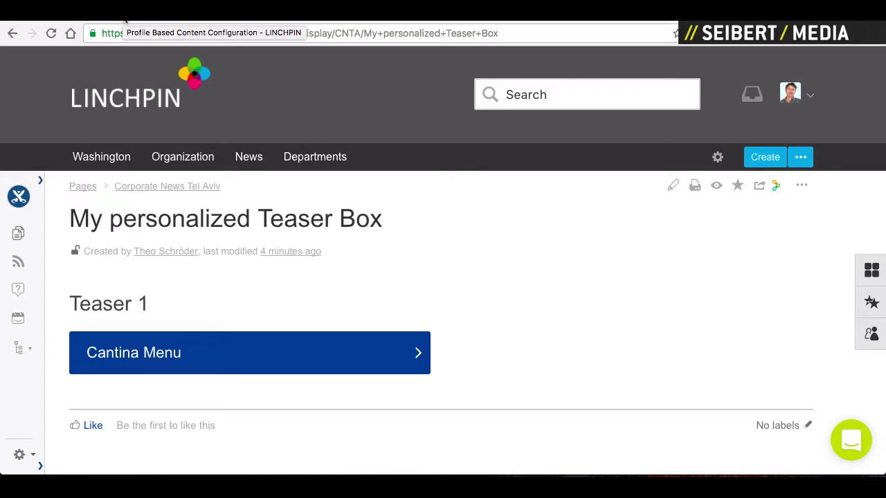
click(124, 19)
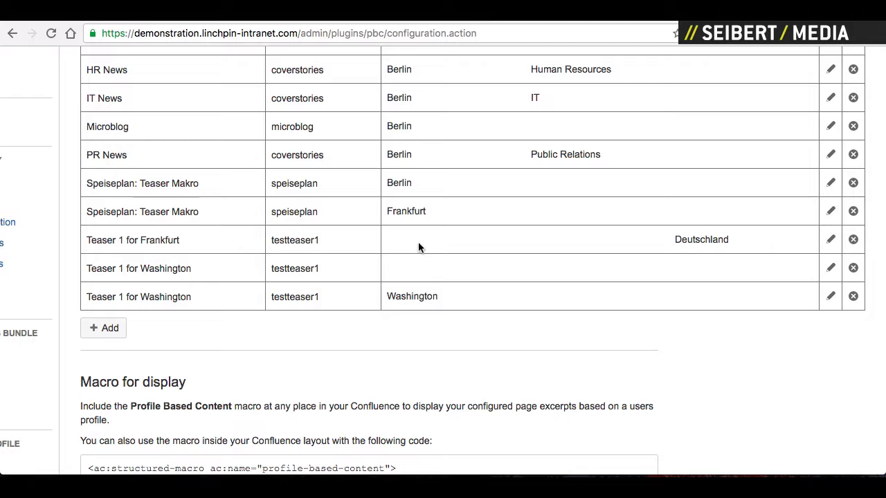
- Scroll through the Determination of page excerpts table to review the Teaser 1 entries
scroll(453, 263, up, 6)
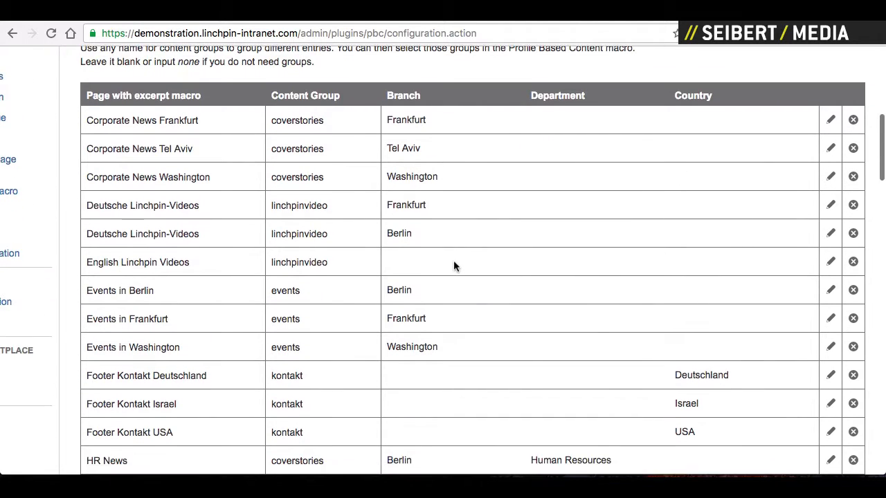
scroll(453, 267, down, 5)
scroll(453, 266, up, 2)
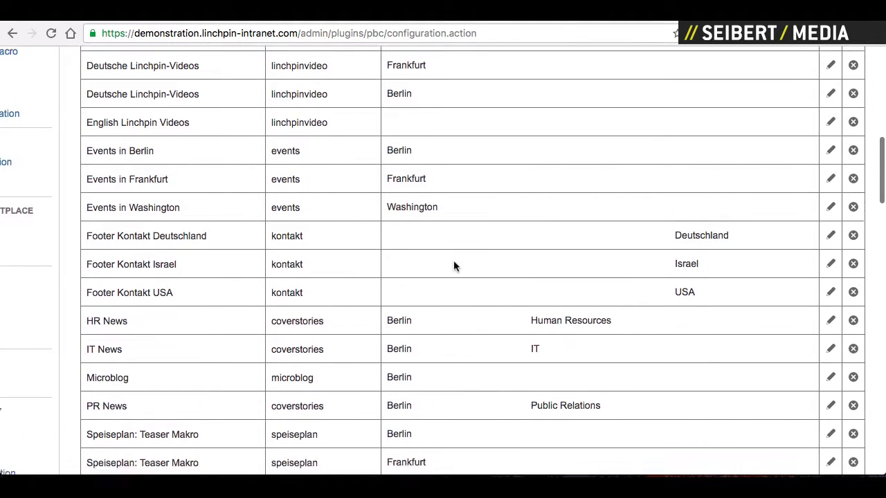
scroll(454, 266, down, 4)
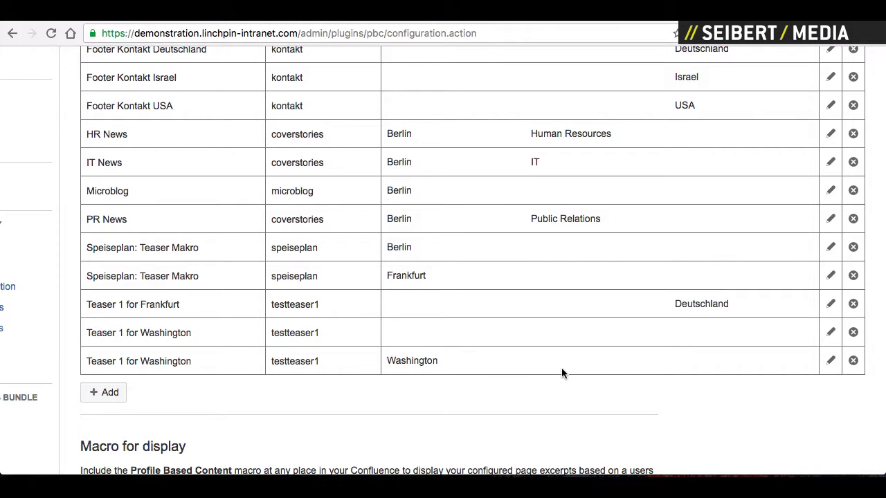
scroll(562, 374, up, 10)
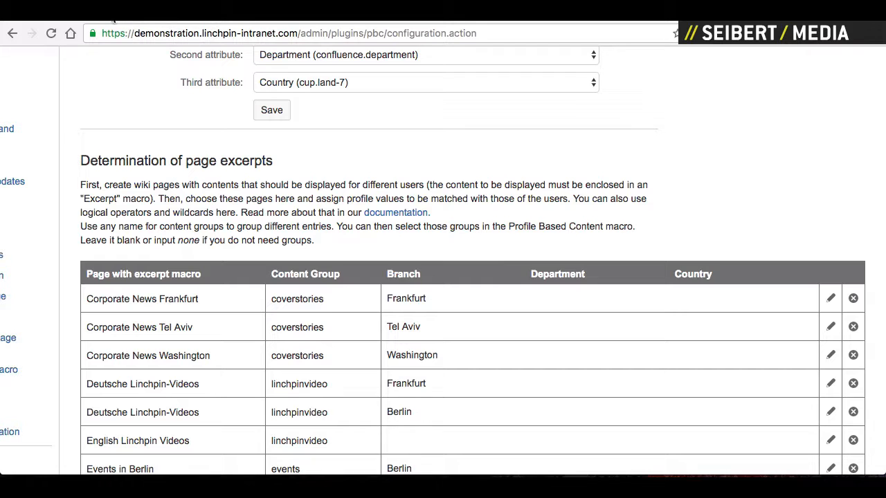
scroll(422, 222, down, 4)
scroll(421, 221, down, 3)
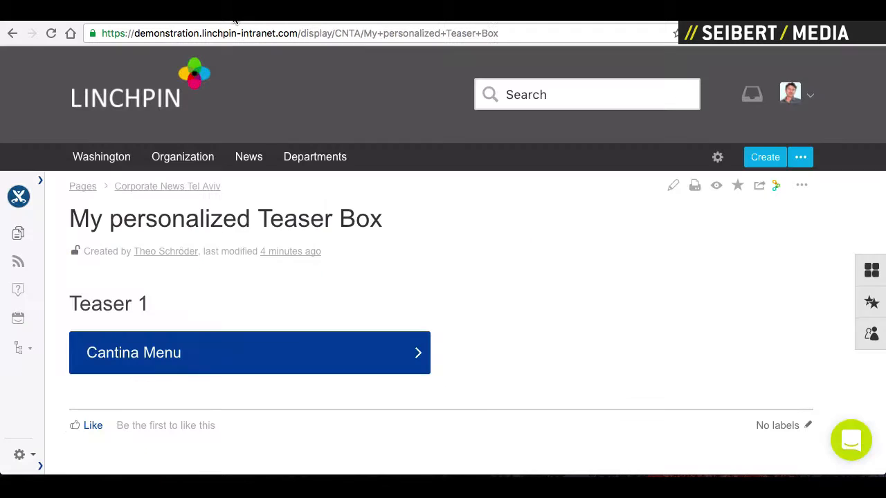
- Edit your profile to change the country to Deutschland, keeping branch Washington, and save it
click(809, 94)
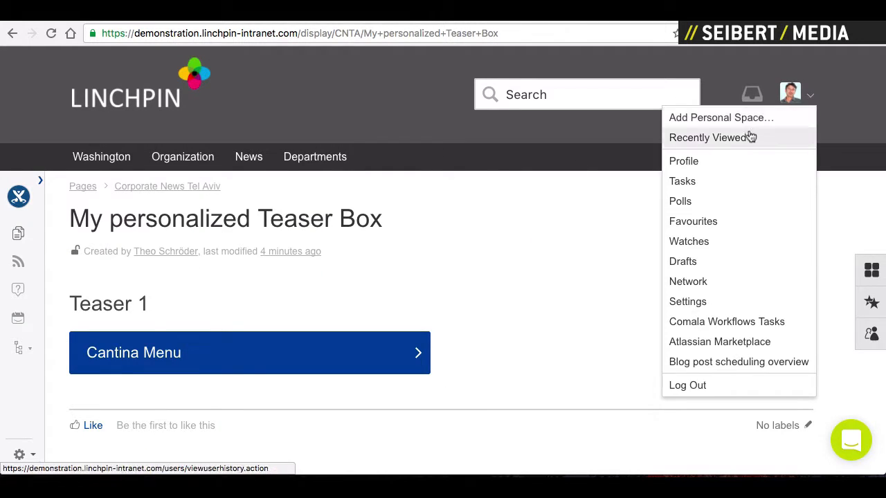
click(706, 168)
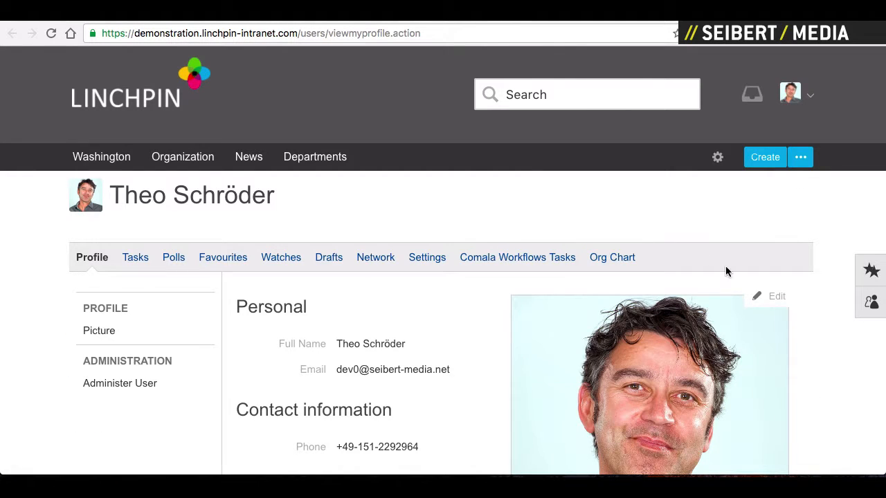
click(776, 299)
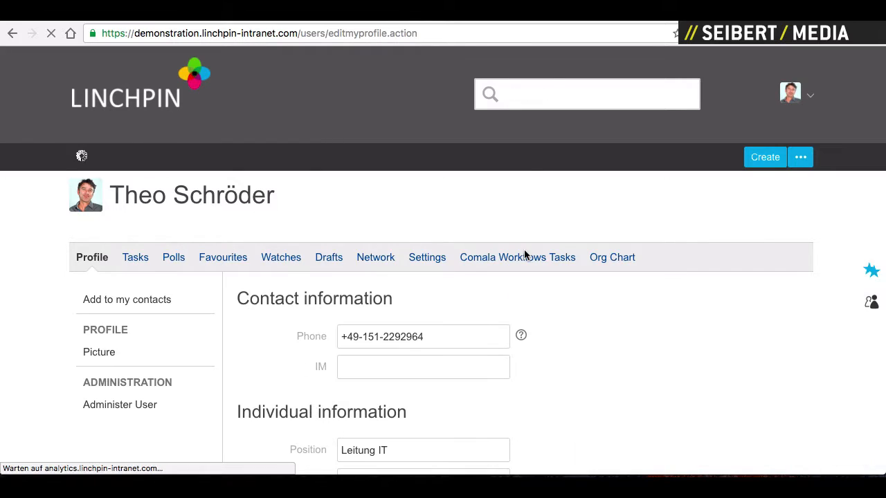
scroll(487, 402, down, 7)
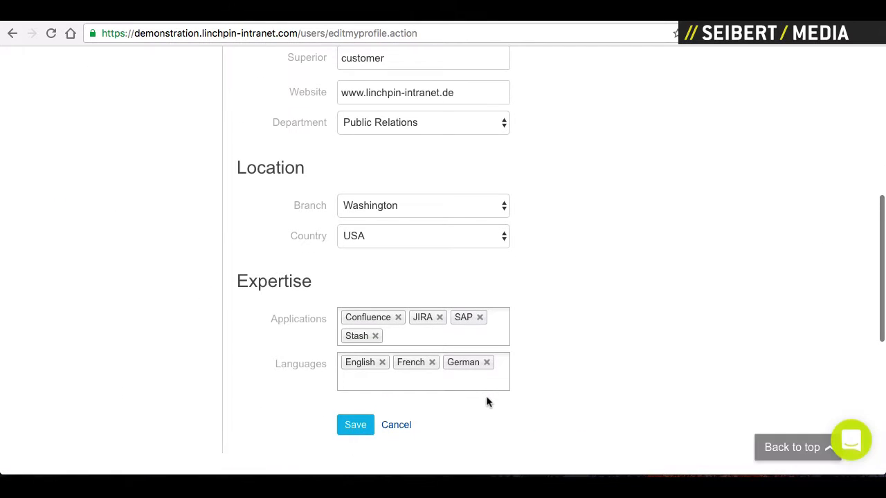
click(361, 234)
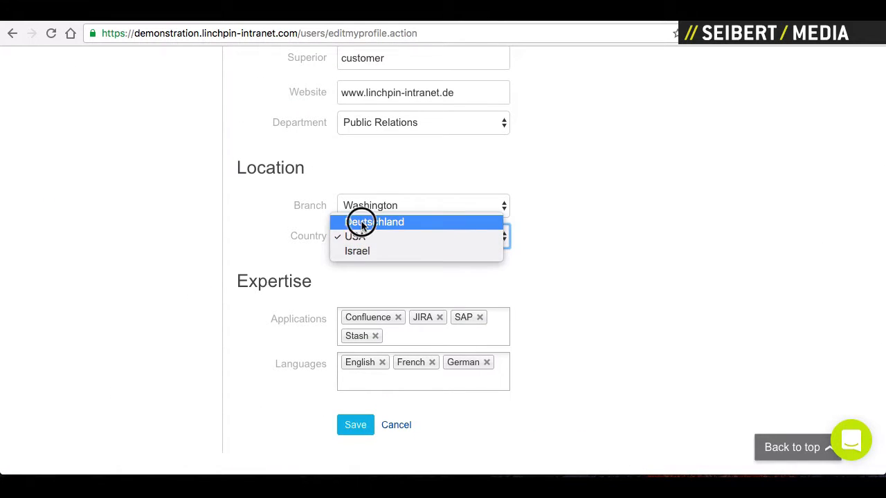
key(Escape)
key(Up)
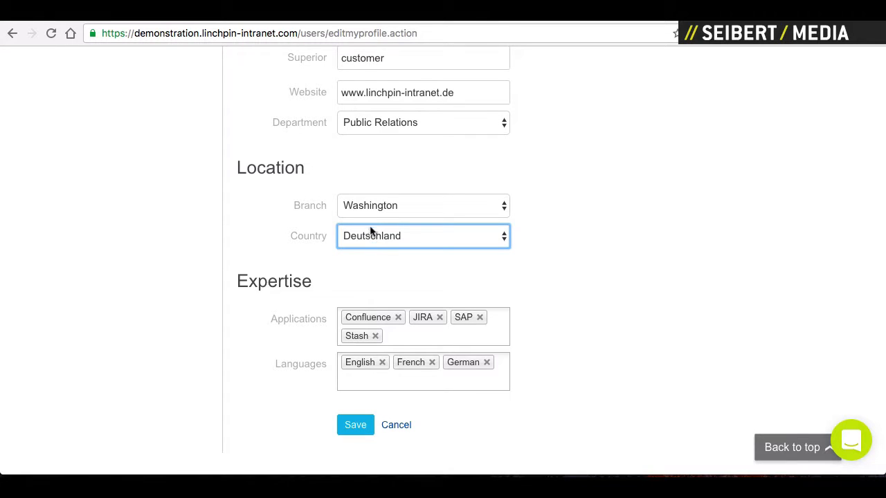
click(361, 434)
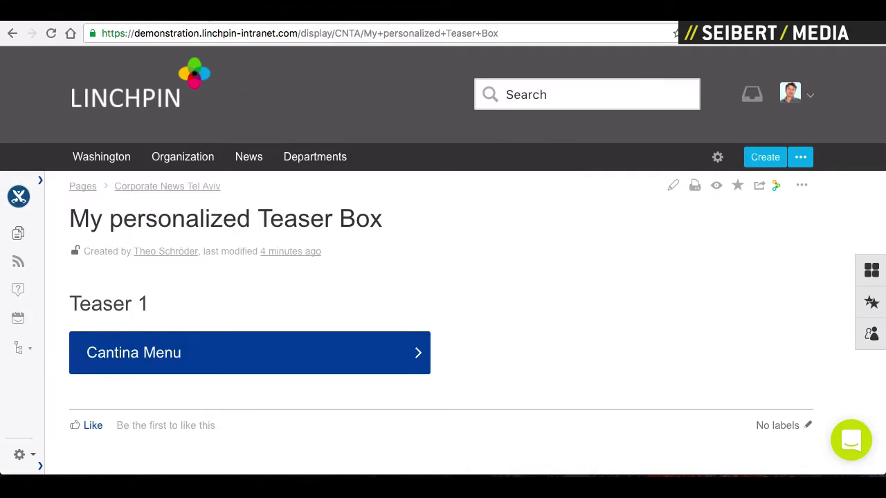
- Reload the Teaser Box page, then enter '//SEIBERT/MEDIA' to reach its Knowledge portal
click(51, 34)
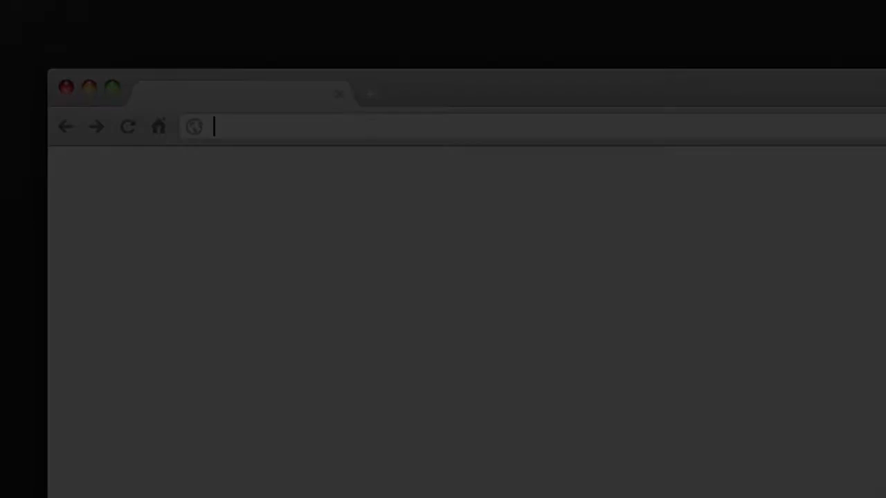
text(//SEIBERT/ME)
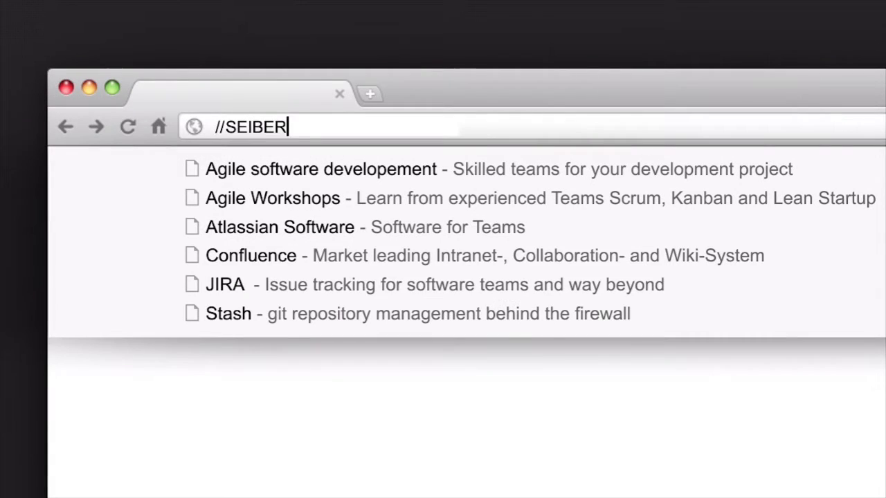
text(DIA)
key(Return)
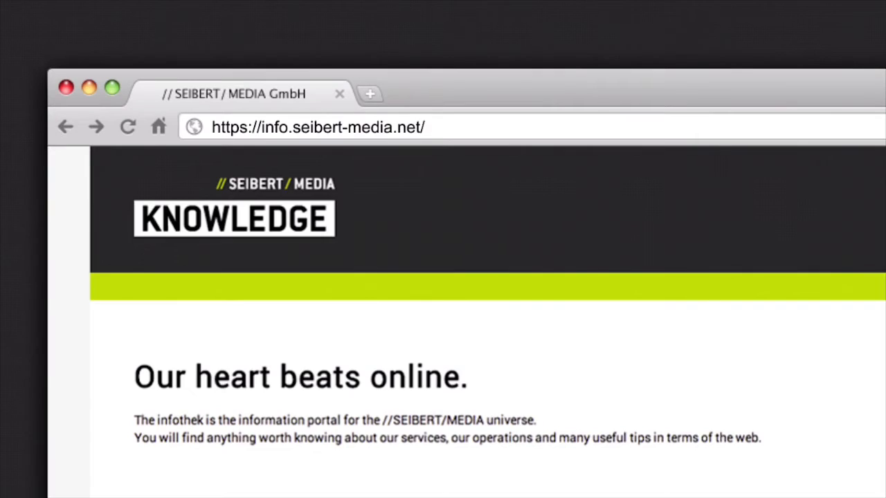